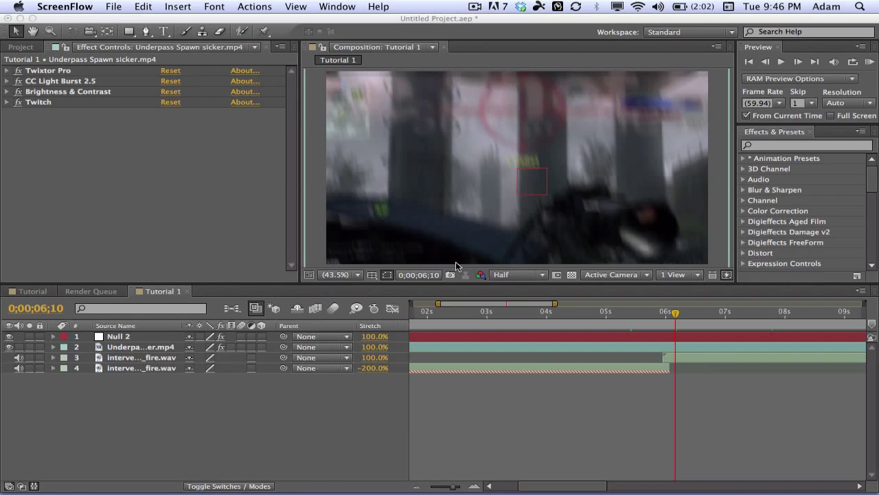
Scrub back to 4;53 and inspect the Underpass gameplay layer's keyframed properties
{"action": "left_click", "coordinate": [520, 415]}
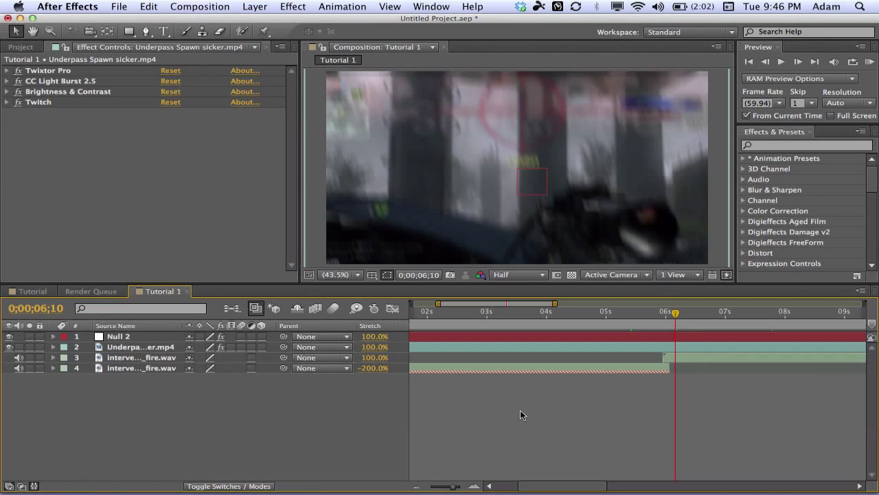
{"action": "left_click_drag", "start_coordinate": [606, 320], "coordinate": [730, 316]}
{"action": "left_click", "coordinate": [154, 353]}
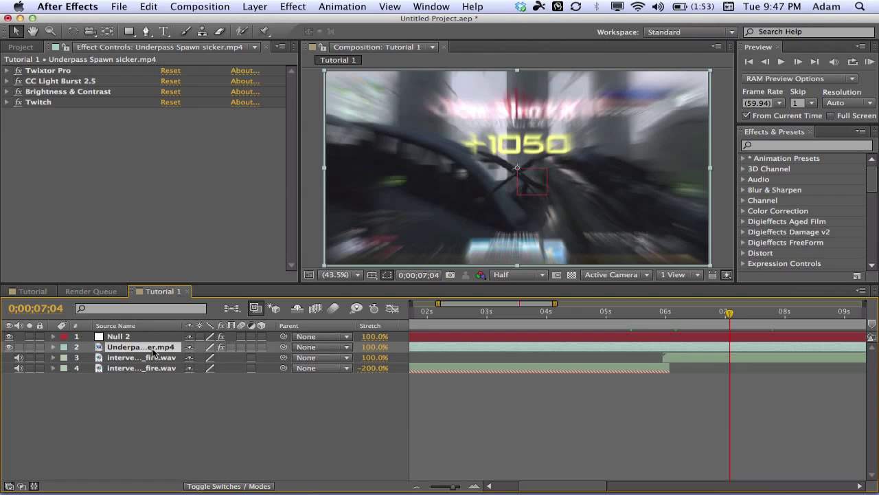
{"action": "key", "text": "u"}
{"action": "scroll", "coordinate": [388, 371], "scroll_direction": "down", "scroll_amount": 3}
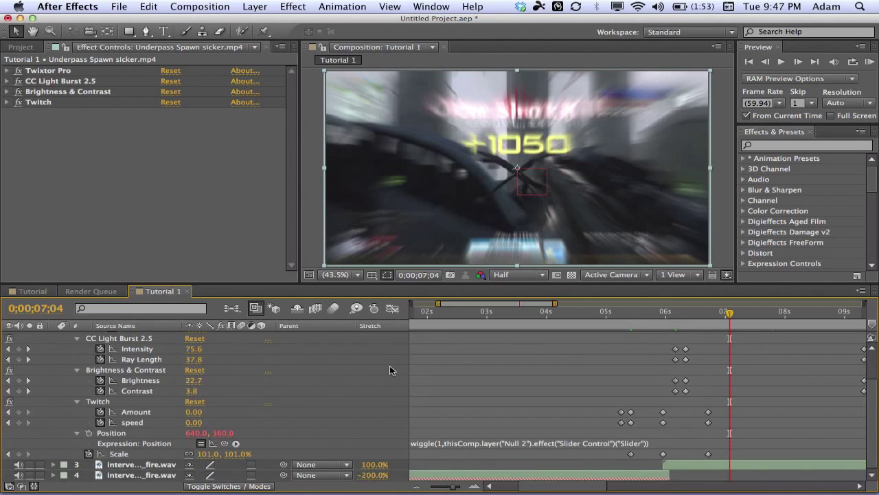
{"action": "scroll", "coordinate": [389, 369], "scroll_direction": "up", "scroll_amount": 3}
Collapse the layer and split the Tutorial 1 timeline into its own panel
{"action": "key", "text": "u"}
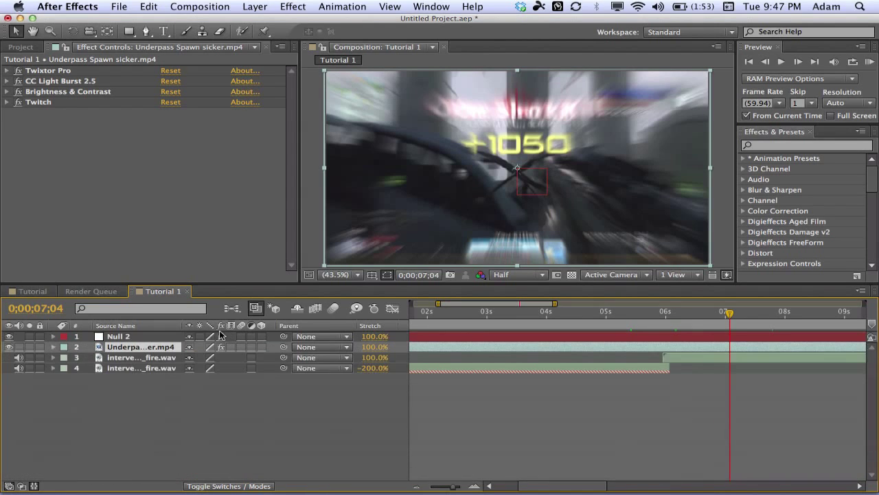
{"action": "left_click", "coordinate": [618, 415]}
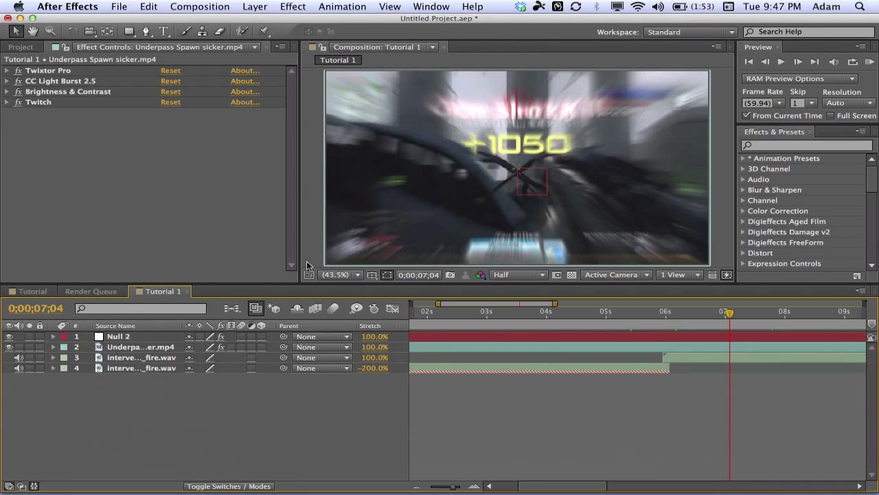
{"action": "left_click_drag", "start_coordinate": [163, 290], "coordinate": [102, 296]}
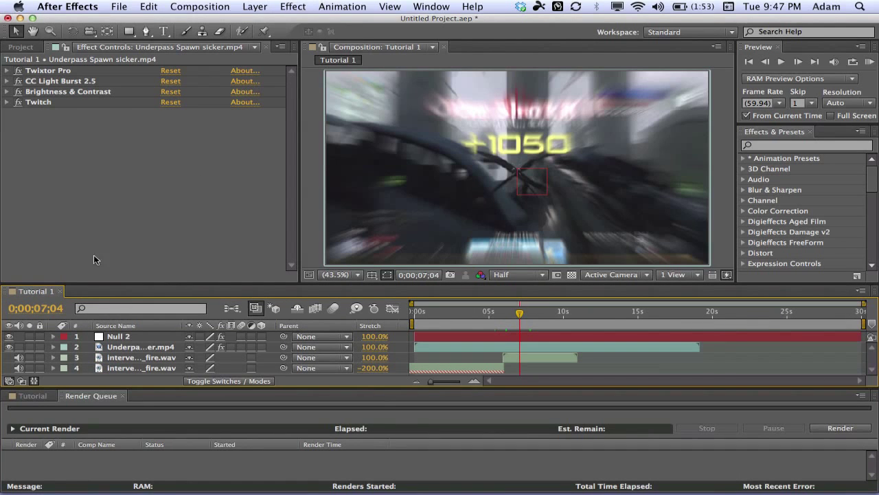
Redock the panels and create the 1280×720, 59.94 fps, 30-second comp 'Tutorial 2', showing the Project panel
{"action": "left_click_drag", "start_coordinate": [88, 397], "coordinate": [157, 294]}
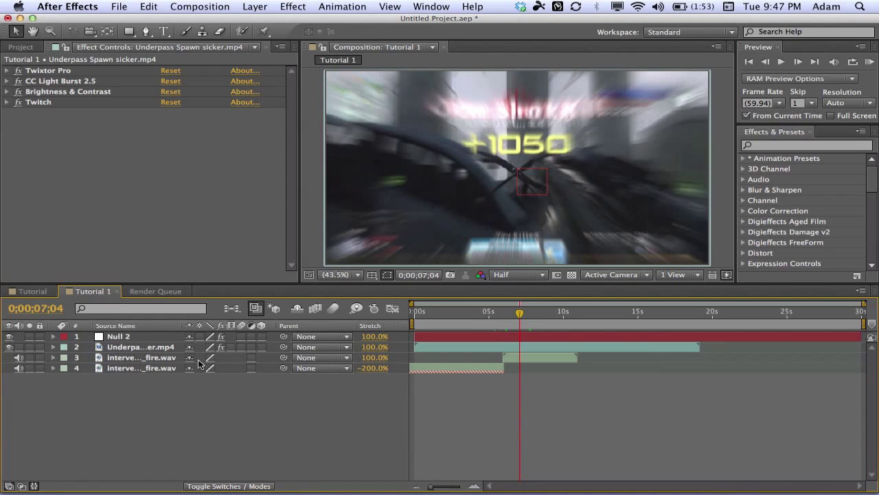
{"action": "key", "text": "super+n"}
{"action": "type", "text": "Tutorial 2"}
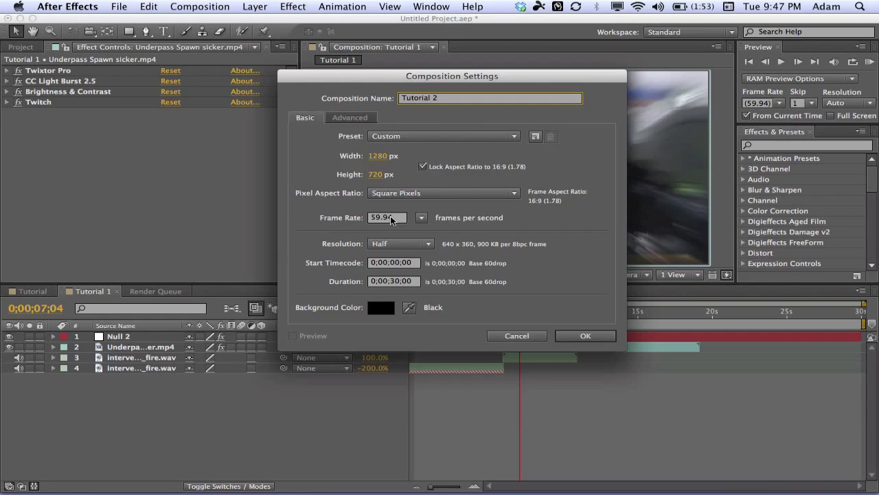
{"action": "left_click", "coordinate": [585, 335]}
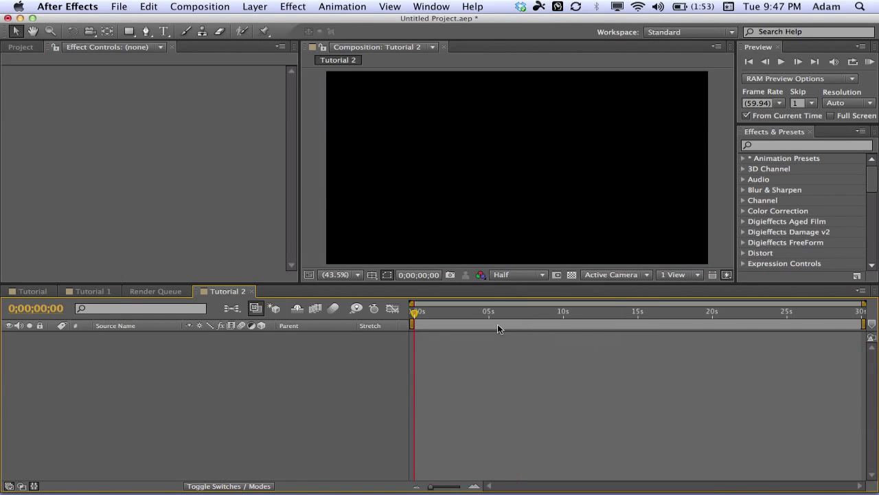
{"action": "left_click", "coordinate": [172, 46]}
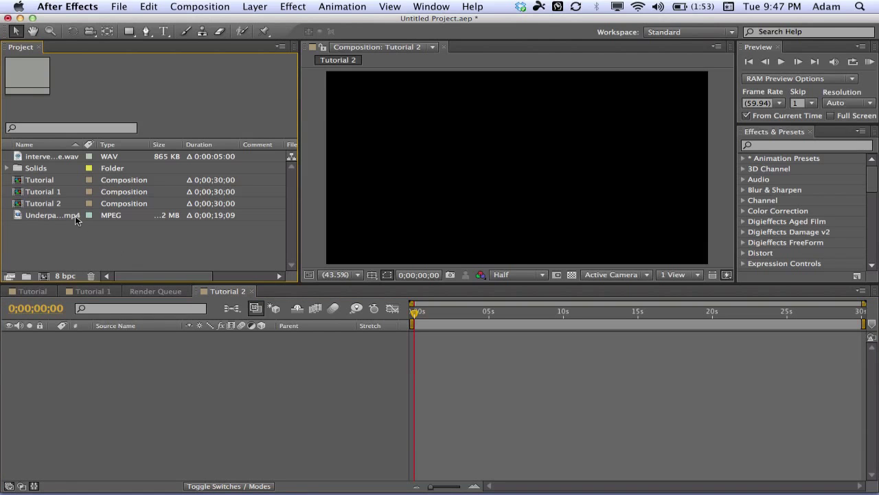
Add Underpass Spawn sicker.mp4 to Tutorial 2 and keyframe its Scale at 101%
{"action": "left_click_drag", "start_coordinate": [58, 215], "coordinate": [507, 315]}
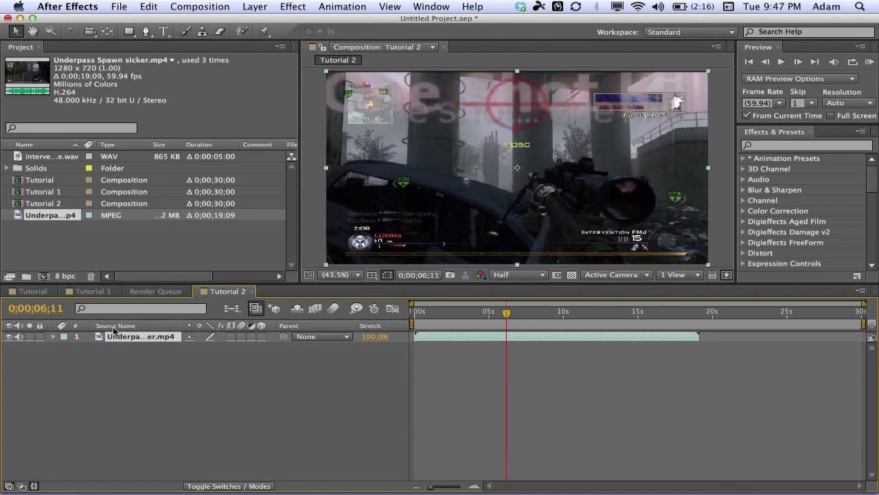
{"action": "key", "text": "alt+shift+s"}
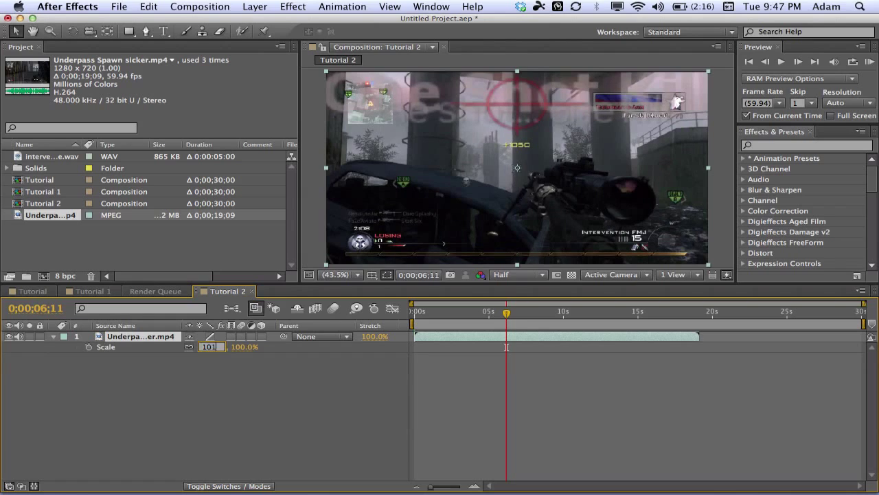
{"action": "left_click_drag", "start_coordinate": [210, 347], "coordinate": [231, 350]}
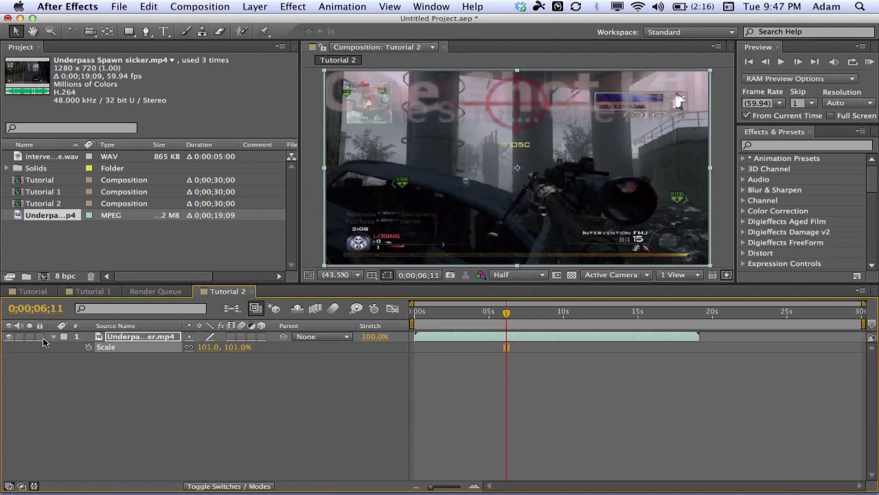
{"action": "left_click", "coordinate": [53, 337]}
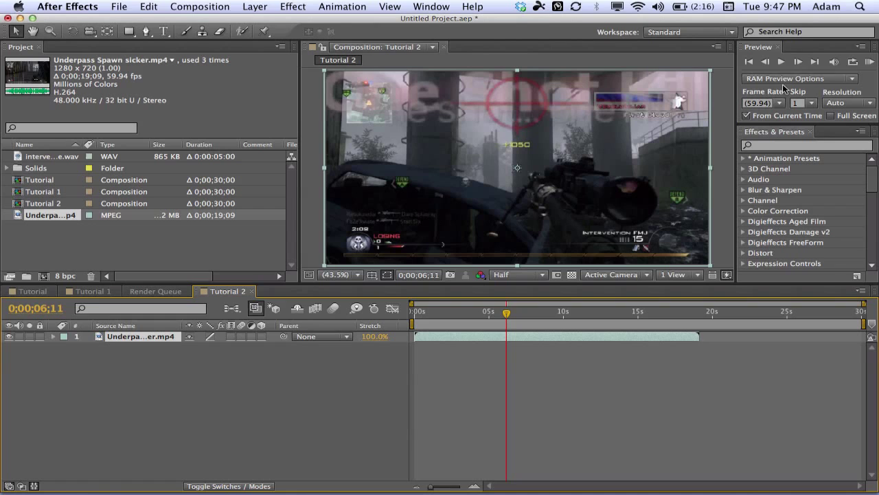
Advance the playhead three frames
{"action": "left_click", "coordinate": [798, 62]}
{"action": "left_click", "coordinate": [798, 62]}
{"action": "left_click", "coordinate": [798, 62]}
{"action": "left_click", "coordinate": [798, 62]}
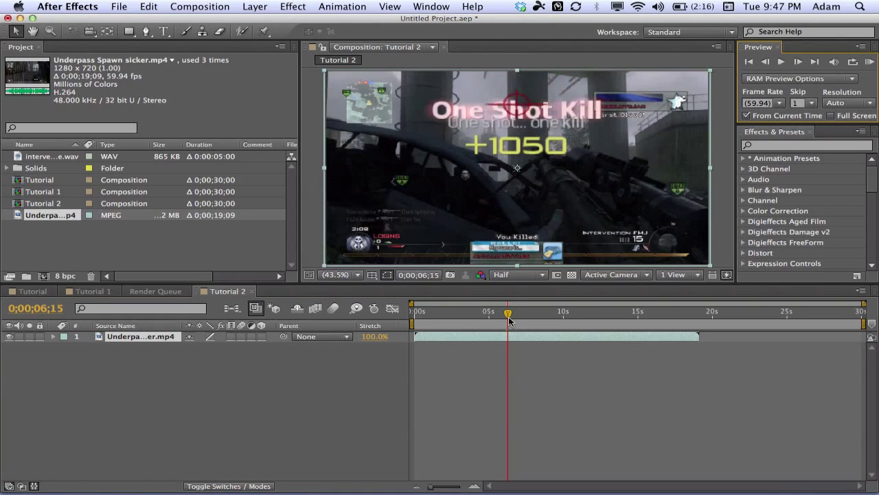
Apply Twixtor Pro to the gameplay layer
{"action": "left_click", "coordinate": [801, 146]}
{"action": "type", "text": "twi"}
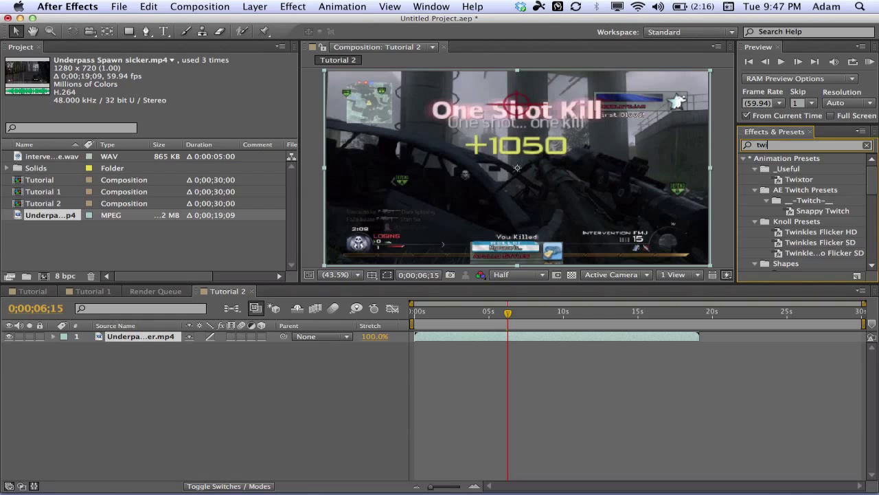
{"action": "type", "text": "xot"}
{"action": "key", "text": "BackSpace"}
{"action": "type", "text": "t"}
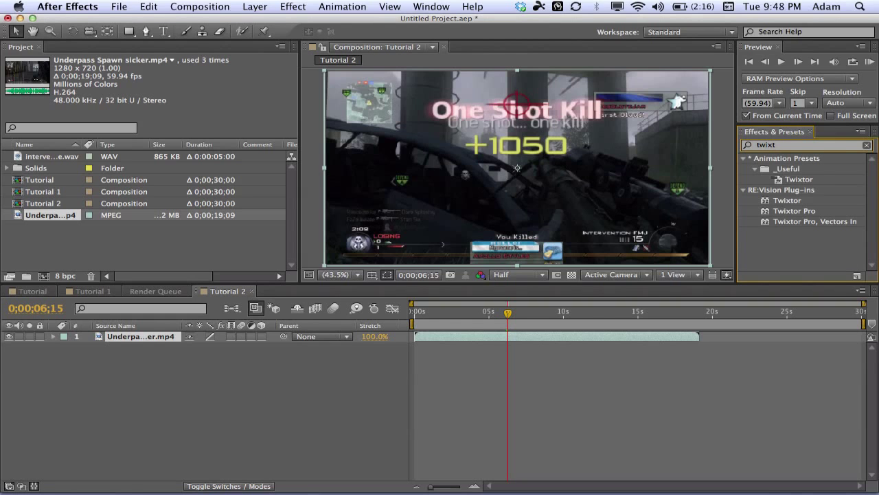
{"action": "left_click_drag", "start_coordinate": [798, 214], "coordinate": [516, 337]}
Set Twixtor's input frame rate to 59.94
{"action": "left_click", "coordinate": [178, 155]}
{"action": "type", "text": "59.94"}
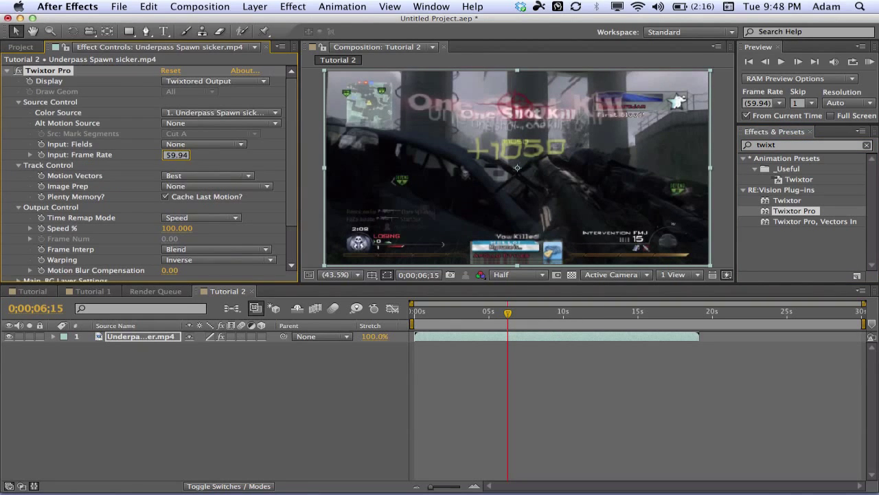
{"action": "key", "text": "Return"}
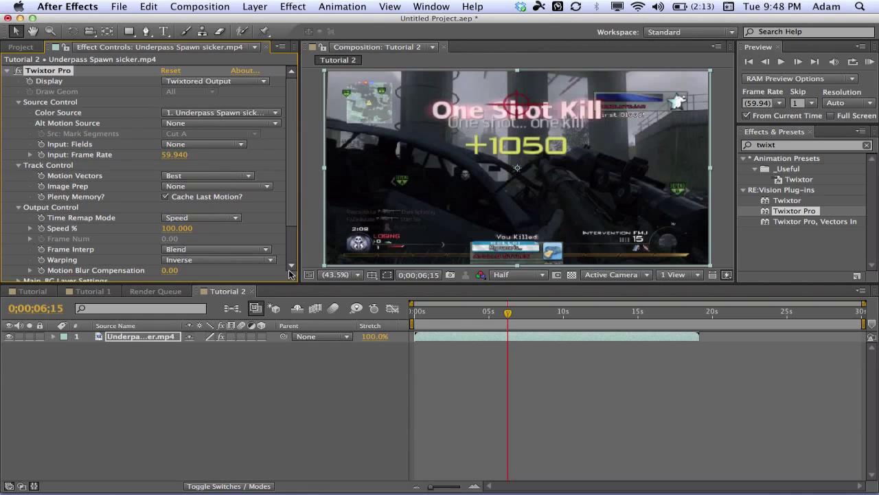
{"action": "left_click", "coordinate": [115, 338]}
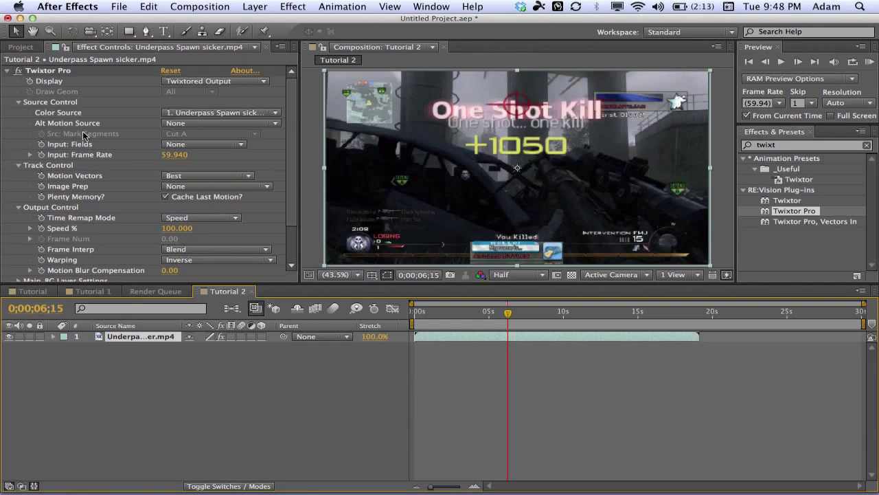
Keyframe Speed % at 100, then 0.5 one frame later
{"action": "left_click", "coordinate": [41, 228]}
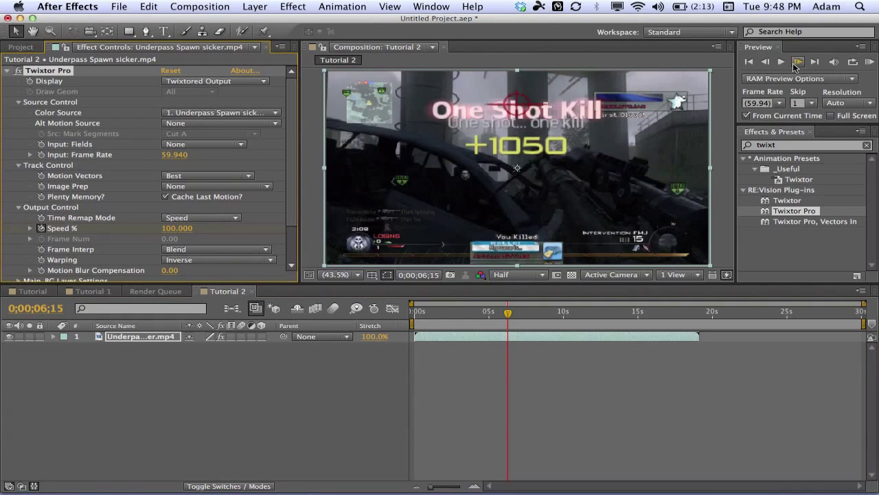
{"action": "left_click", "coordinate": [796, 62]}
{"action": "left_click", "coordinate": [174, 228]}
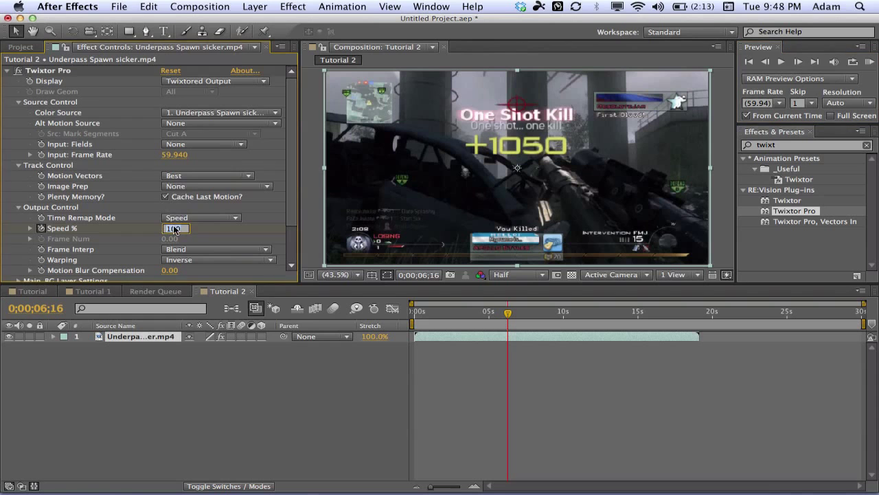
{"action": "type", "text": "0.5"}
{"action": "key", "text": "Return"}
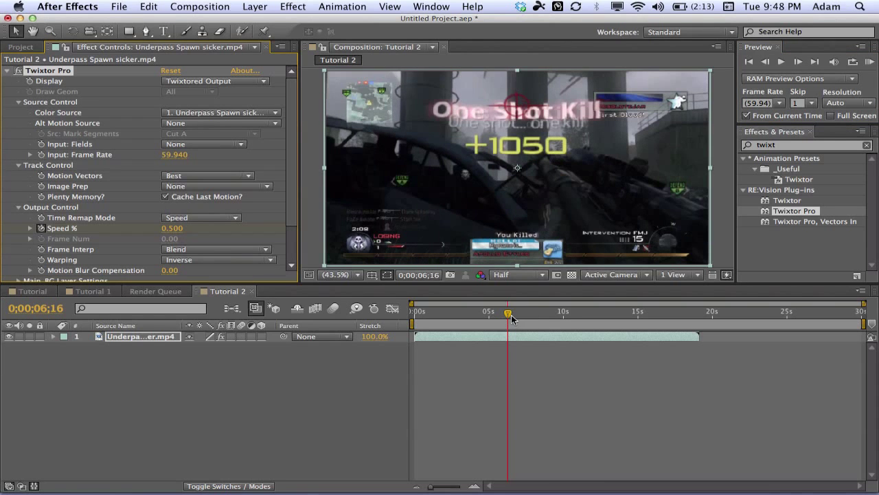
Reveal the Speed % keyframes, zoom the timeline in, and return to the 6;15 keyframe
{"action": "mouse_move", "coordinate": [512, 316]}
{"action": "left_mouse_down"}
{"action": "mouse_move", "coordinate": [582, 314]}
{"action": "mouse_move", "coordinate": [509, 317]}
{"action": "left_mouse_up"}
{"action": "left_click", "coordinate": [518, 332]}
{"action": "key", "text": "u"}
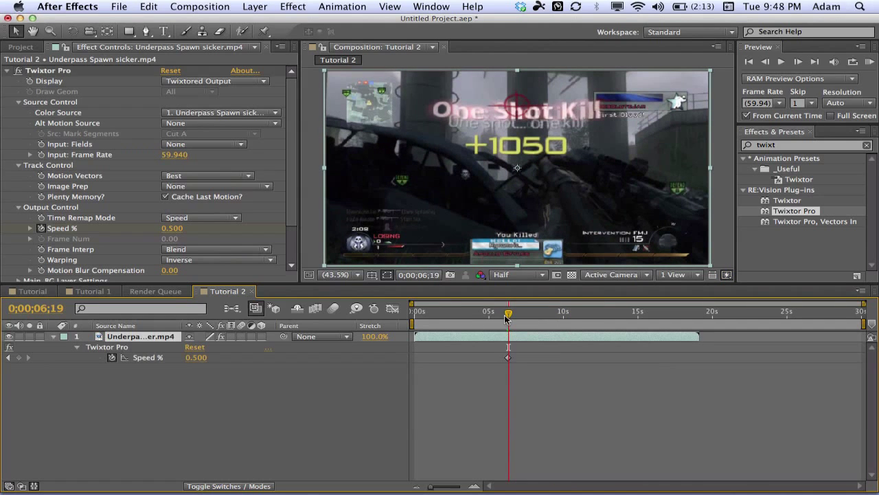
{"action": "left_click", "coordinate": [474, 485]}
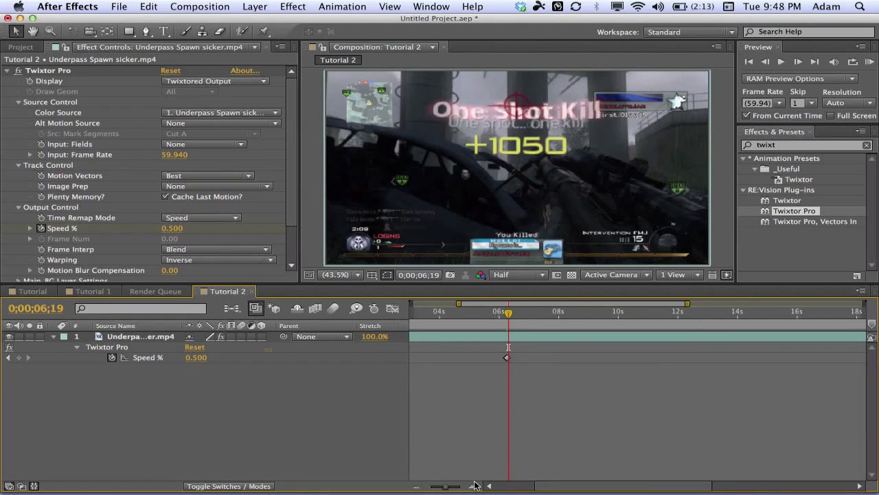
{"action": "left_click", "coordinate": [474, 485]}
{"action": "left_click", "coordinate": [474, 485]}
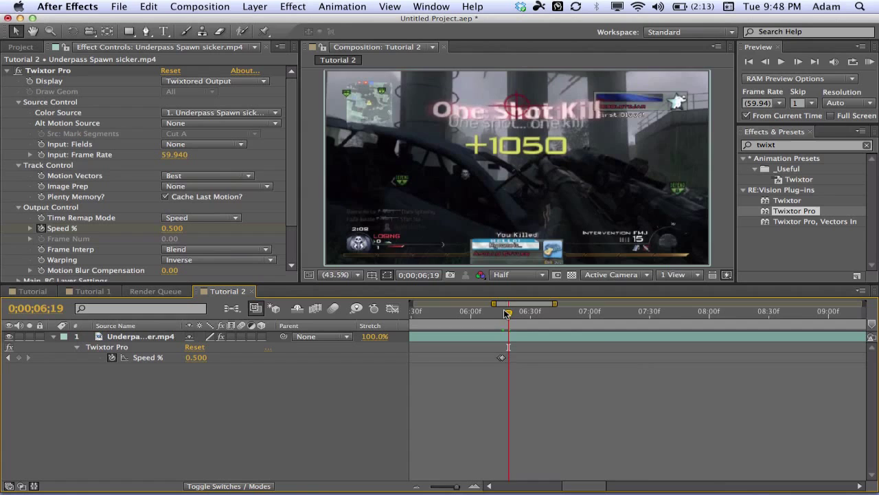
{"action": "left_click_drag", "start_coordinate": [507, 313], "coordinate": [500, 312]}
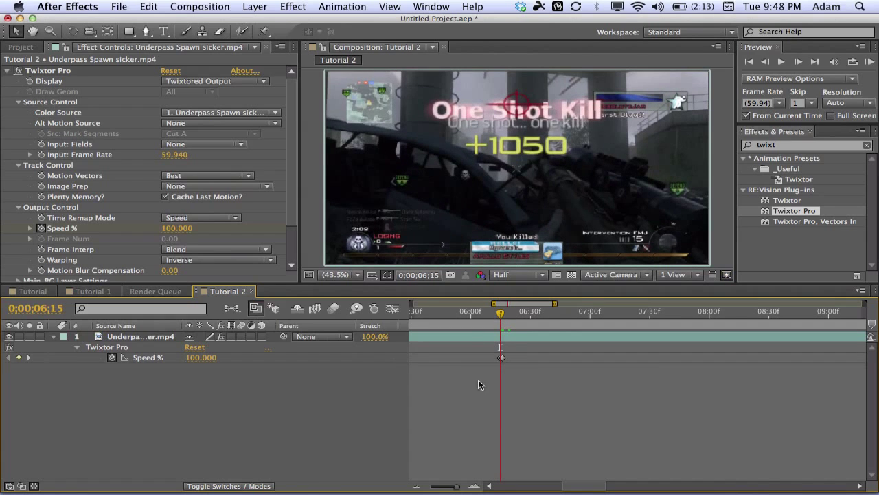
Apply CC Light Burst 2.5 to the gameplay clip
{"action": "left_click", "coordinate": [421, 485]}
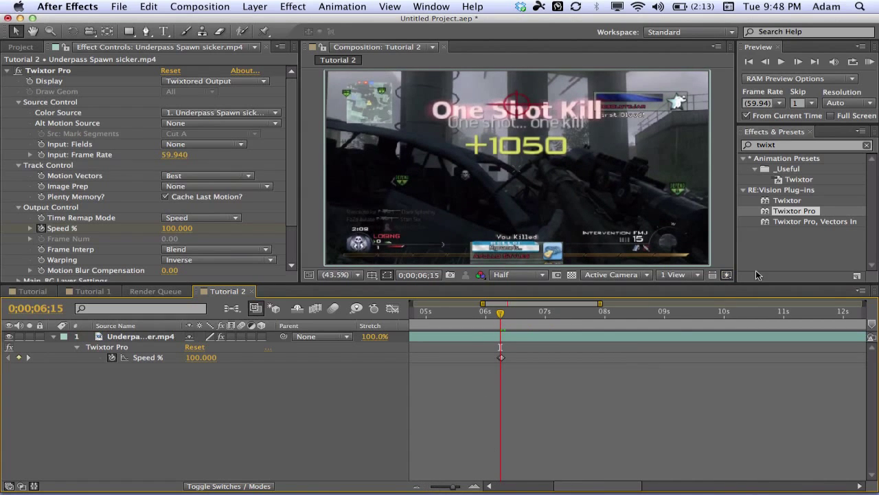
{"action": "left_click", "coordinate": [797, 267]}
{"action": "left_click", "coordinate": [867, 146]}
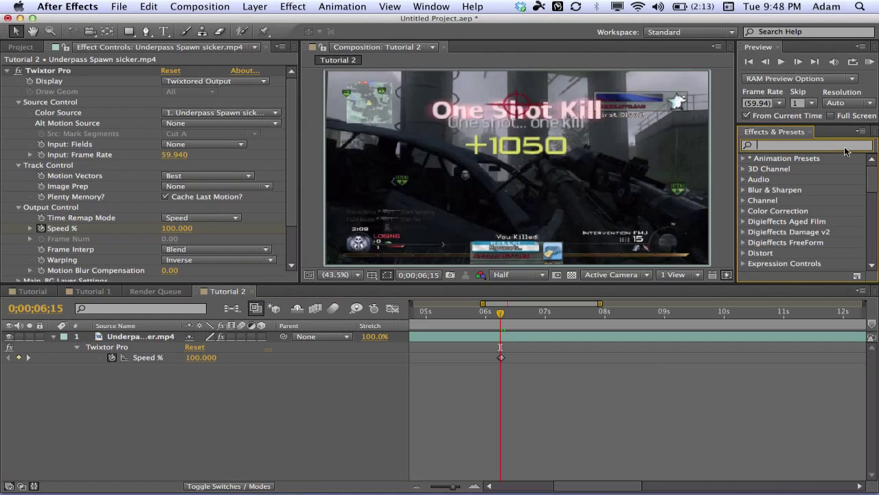
{"action": "type", "text": "cc light"}
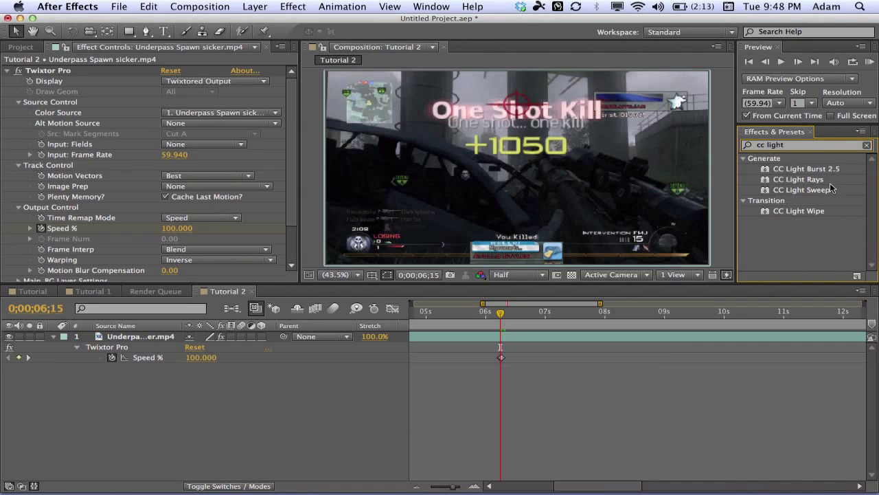
{"action": "left_click_drag", "start_coordinate": [804, 168], "coordinate": [520, 336]}
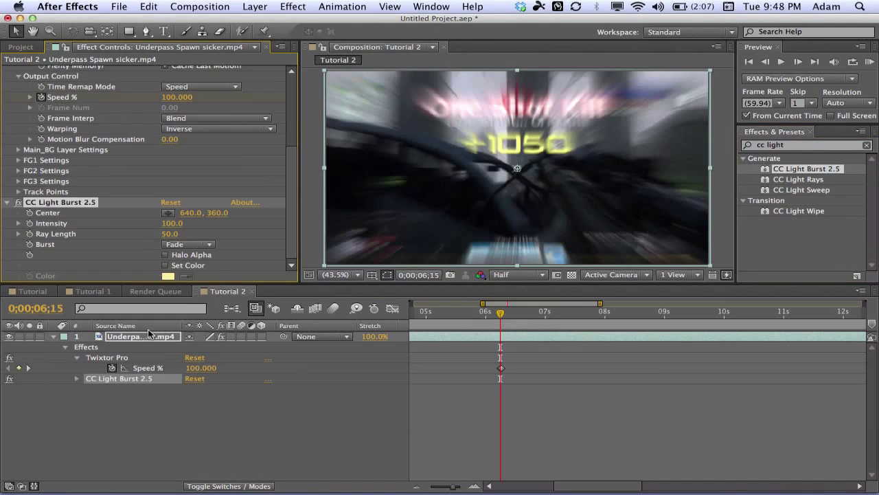
Collapse Twixtor Pro and step back to 6;10
{"action": "scroll", "coordinate": [14, 127], "scroll_direction": "up", "scroll_amount": 5}
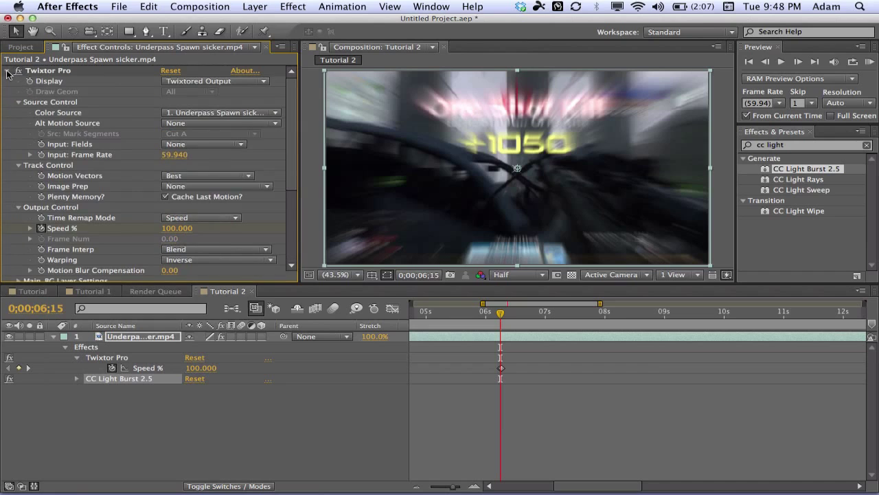
{"action": "left_click", "coordinate": [8, 71]}
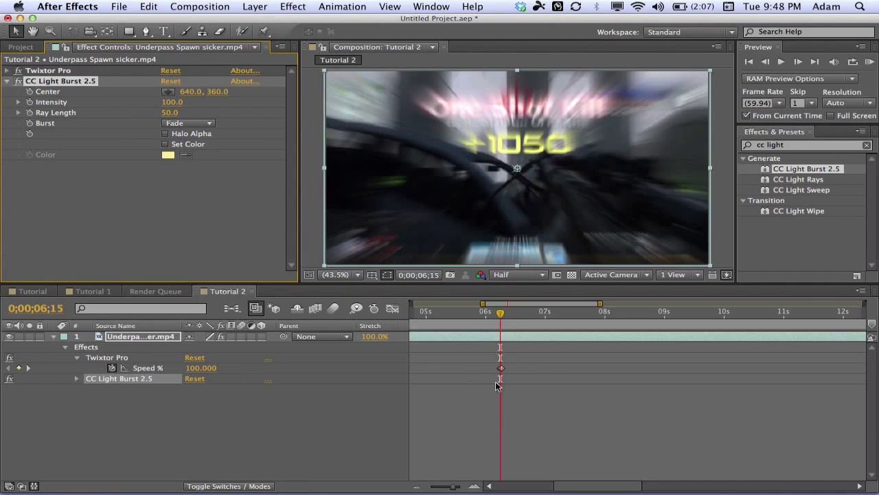
{"action": "left_click", "coordinate": [765, 61]}
{"action": "left_click", "coordinate": [765, 62]}
{"action": "left_click", "coordinate": [765, 62]}
{"action": "left_click", "coordinate": [765, 62]}
{"action": "left_click", "coordinate": [765, 62]}
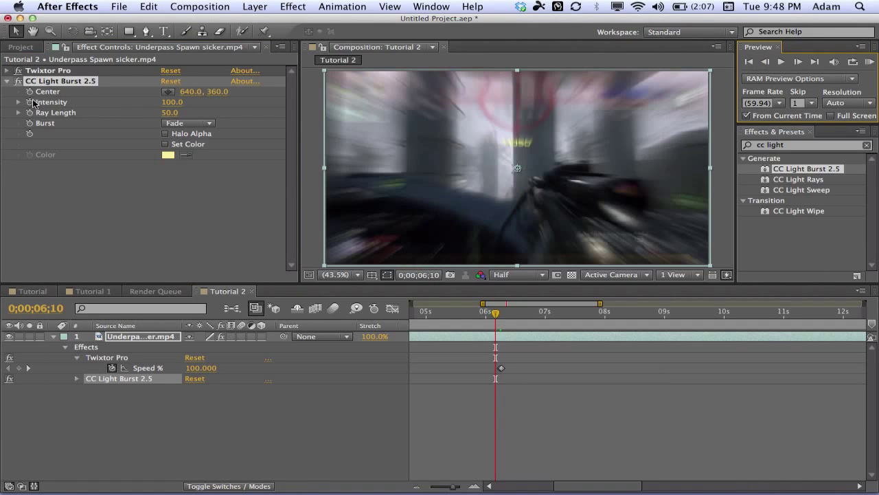
Keyframe the burst Intensity and Ray Length at 0 on 6;10
{"action": "left_click", "coordinate": [29, 102]}
{"action": "left_click", "coordinate": [30, 112]}
{"action": "left_click_drag", "start_coordinate": [171, 102], "coordinate": [128, 119]}
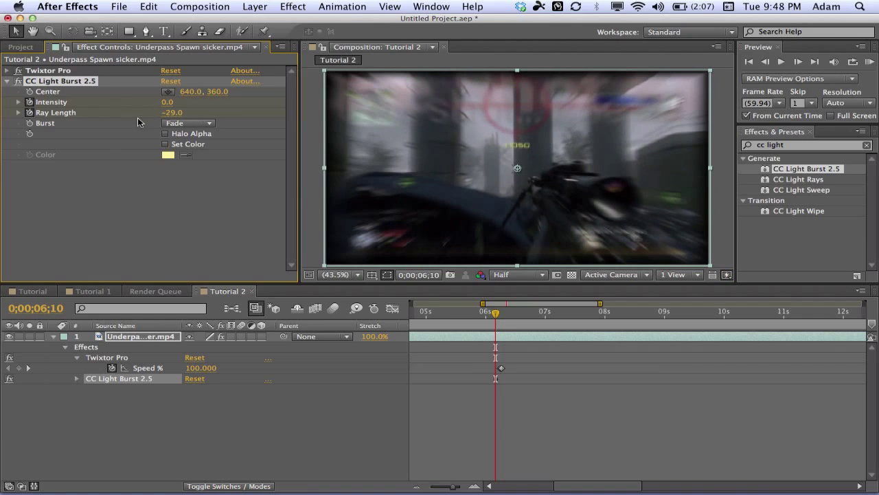
{"action": "left_click", "coordinate": [170, 111]}
{"action": "type", "text": "0"}
{"action": "key", "text": "Return"}
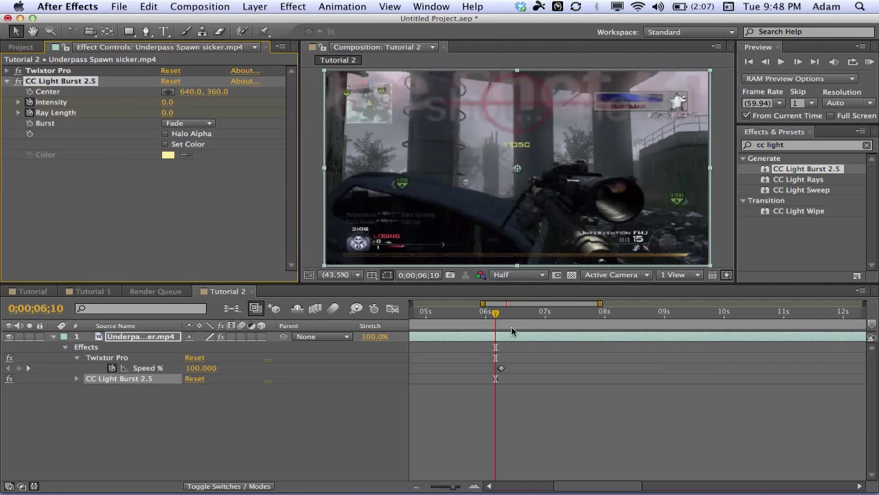
{"action": "left_click", "coordinate": [568, 405]}
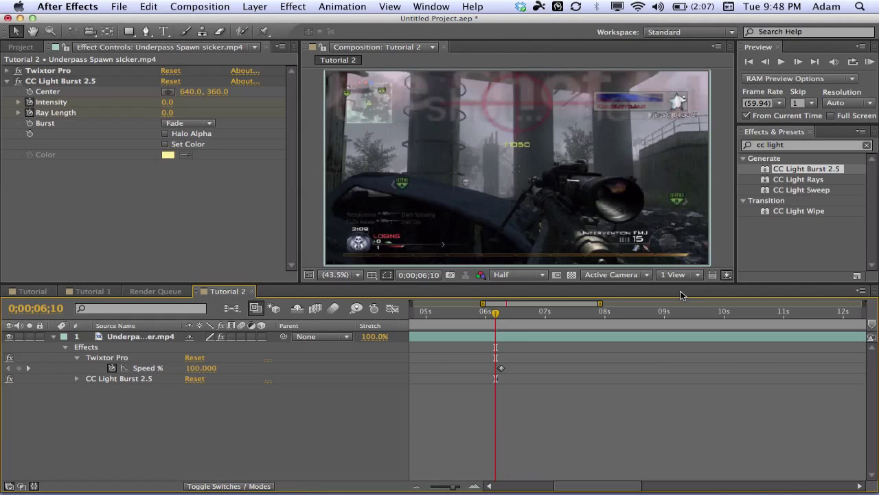
At 6;20, set burst Intensity to 100 and Ray Length to 50
{"action": "key", "text": "shift+Page_Down"}
{"action": "left_click", "coordinate": [168, 101]}
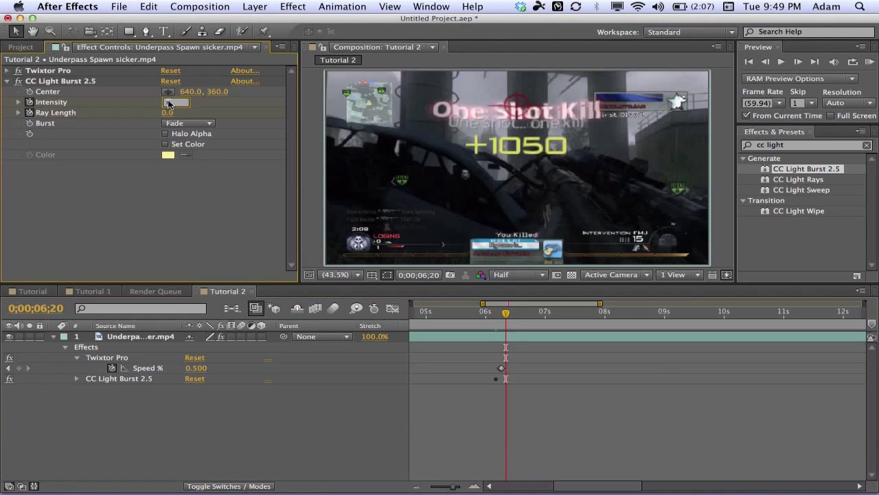
{"action": "left_click", "coordinate": [166, 112]}
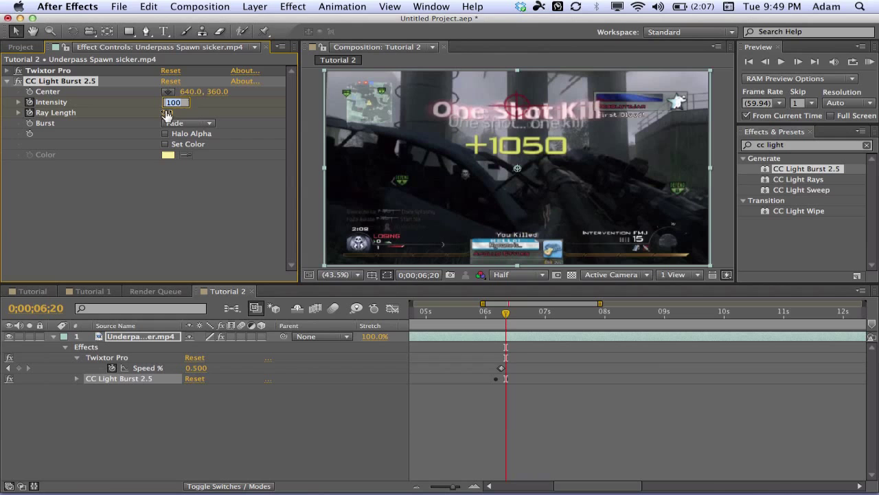
{"action": "type", "text": "50"}
{"action": "key", "text": "Return"}
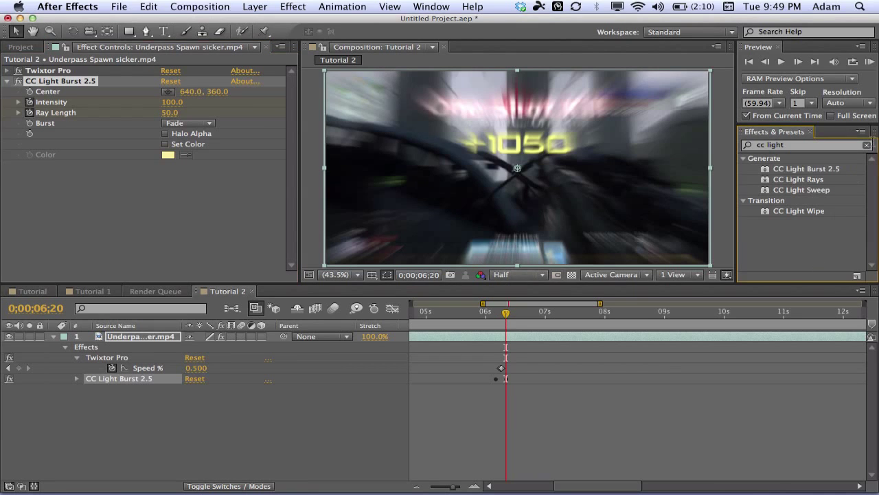
Apply Brightness & Contrast to the gameplay clip
{"action": "left_click", "coordinate": [868, 145]}
{"action": "left_click", "coordinate": [862, 146]}
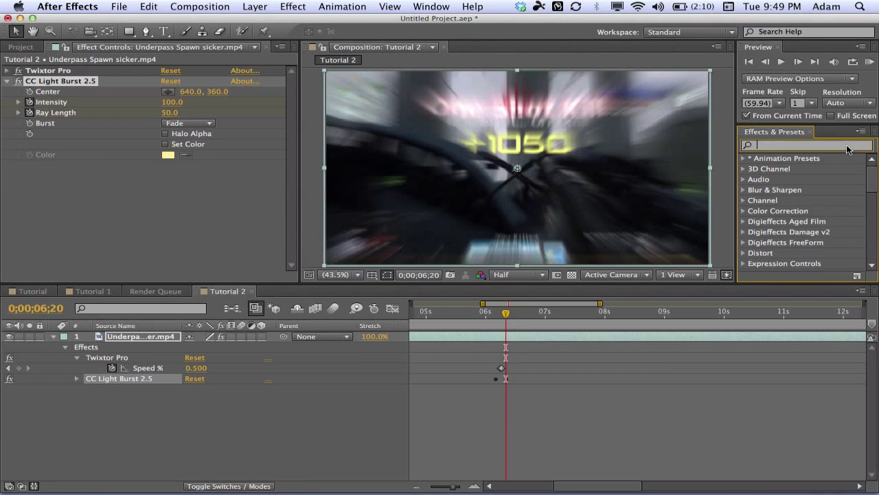
{"action": "type", "text": "brightness"}
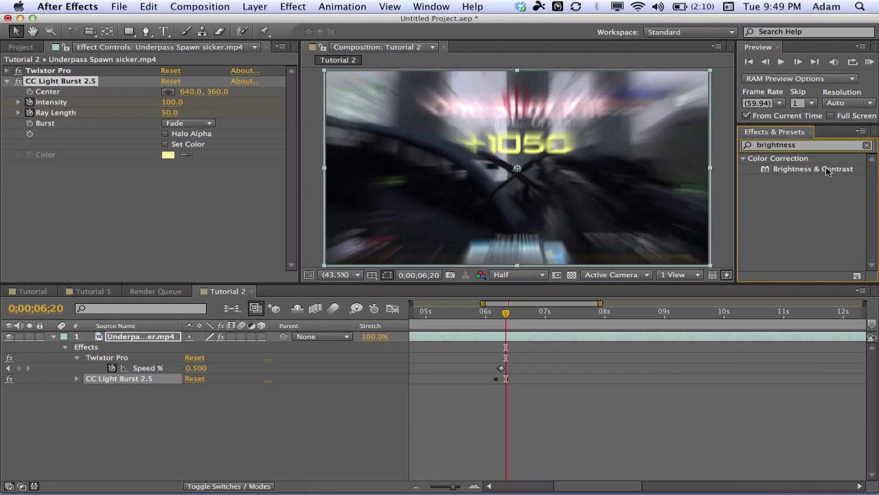
{"action": "left_click_drag", "start_coordinate": [827, 171], "coordinate": [138, 160]}
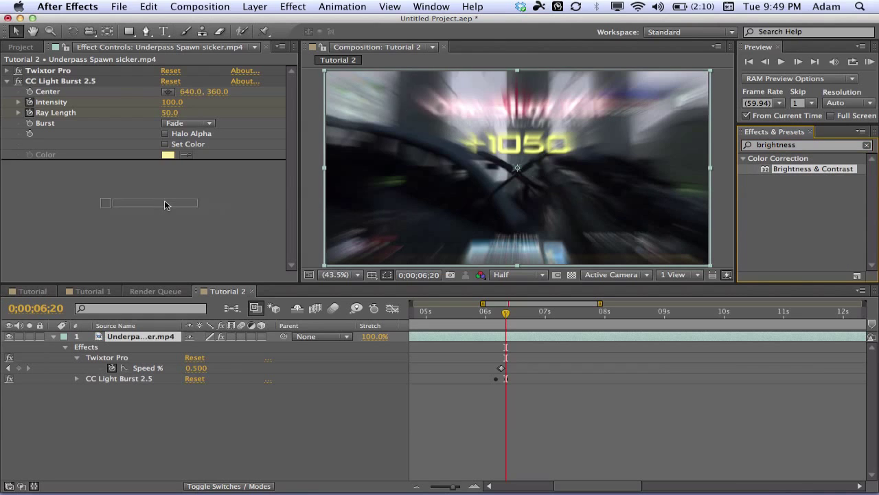
{"action": "left_click", "coordinate": [10, 82]}
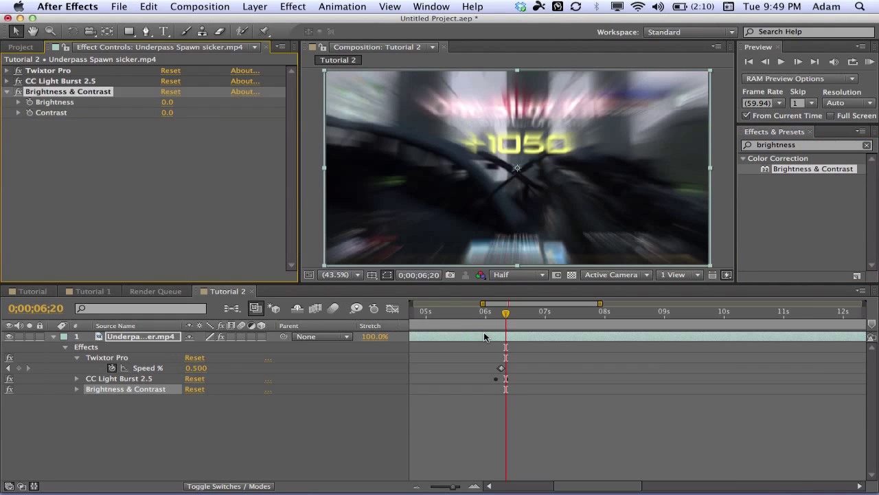
Keyframe Brightness and Contrast at 0 on 6;10, then move to 6;20
{"action": "key", "text": "e"}
{"action": "key", "text": "u"}
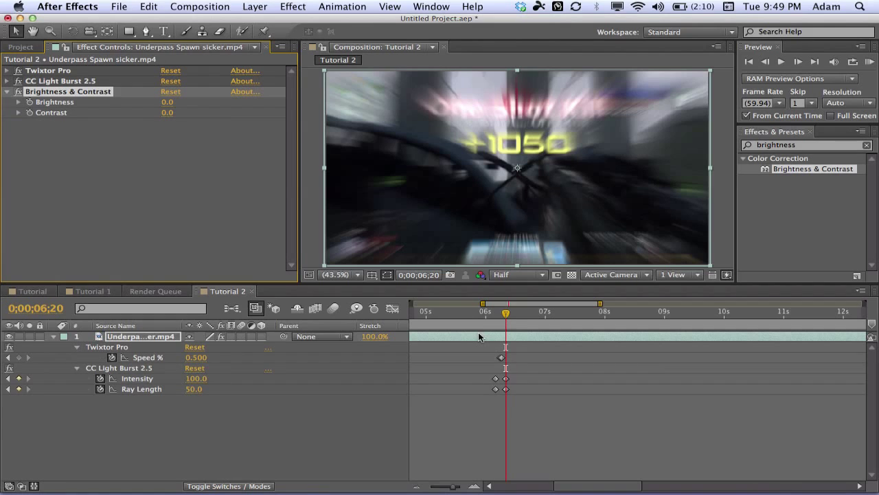
{"action": "left_click_drag", "start_coordinate": [506, 314], "coordinate": [490, 316]}
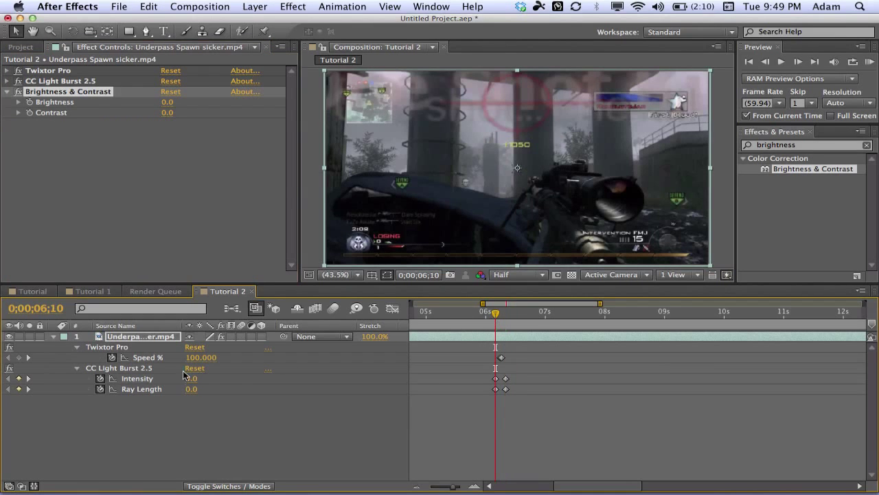
{"action": "left_click", "coordinate": [29, 101]}
{"action": "left_click", "coordinate": [29, 112]}
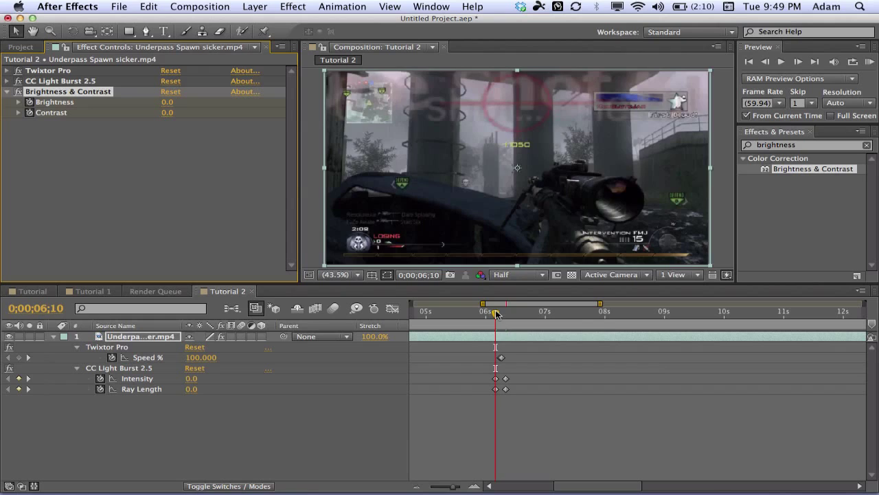
{"action": "left_click_drag", "start_coordinate": [496, 314], "coordinate": [506, 314]}
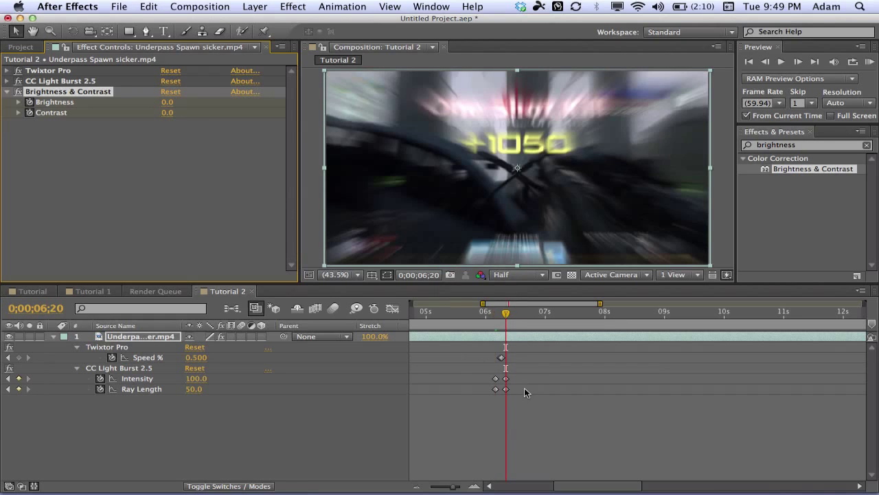
{"action": "left_click", "coordinate": [167, 103]}
{"action": "left_click", "coordinate": [93, 291]}
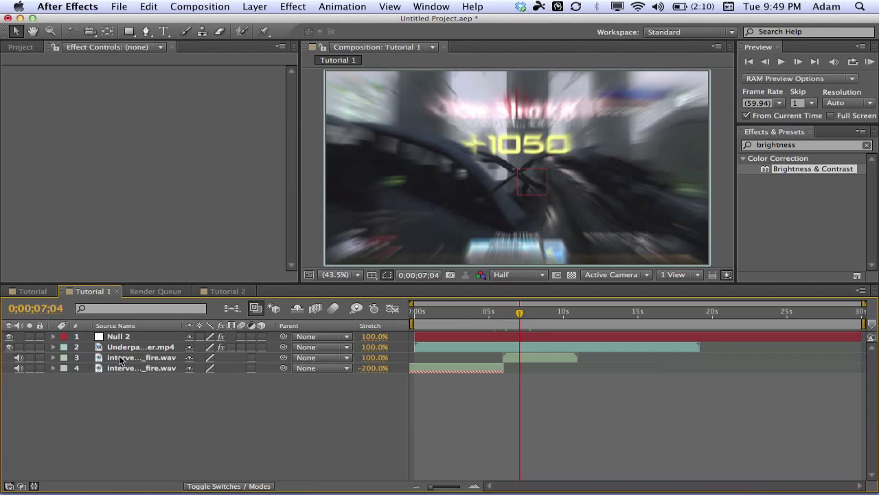
{"action": "left_click", "coordinate": [135, 356]}
{"action": "left_click", "coordinate": [134, 347]}
{"action": "key", "text": "u"}
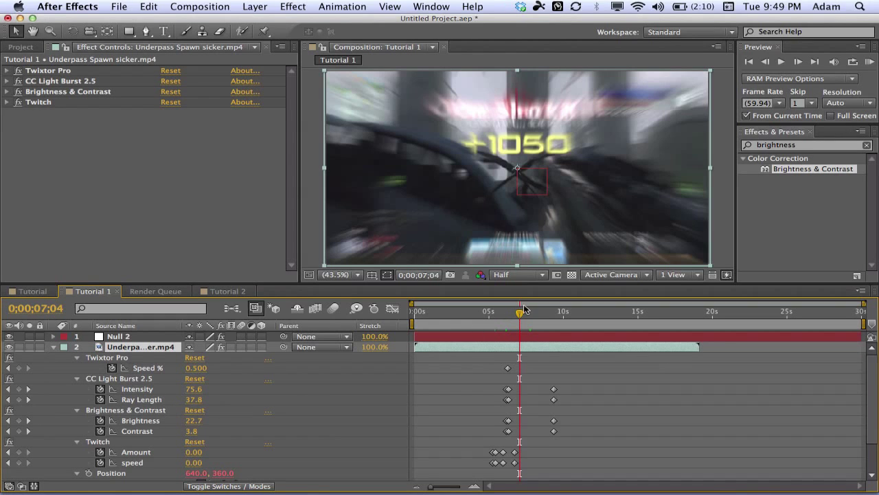
{"action": "left_click_drag", "start_coordinate": [524, 309], "coordinate": [511, 315]}
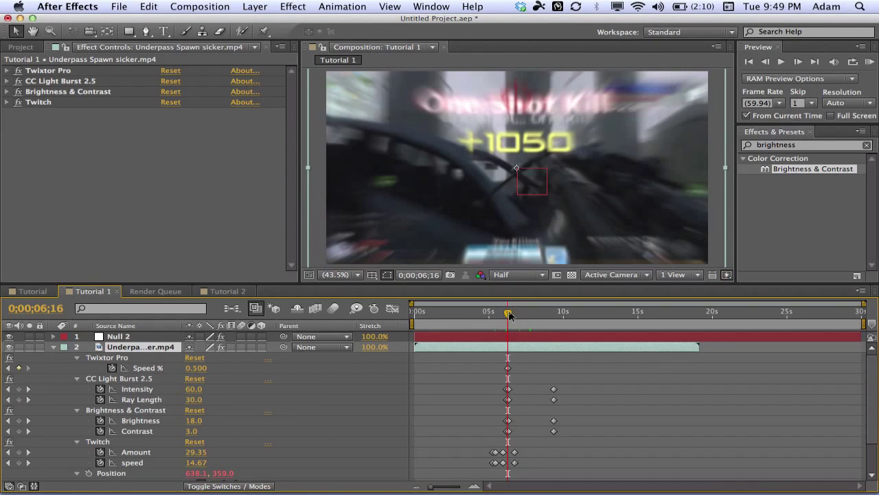
{"action": "left_click", "coordinate": [220, 291]}
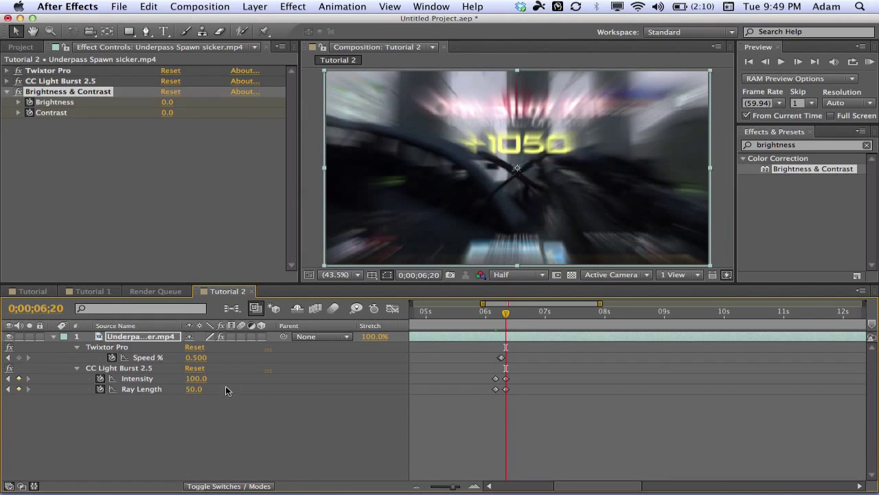
Set Brightness to 30 and Contrast to 5 at 6;20
{"action": "left_click", "coordinate": [172, 103]}
{"action": "type", "text": "30"}
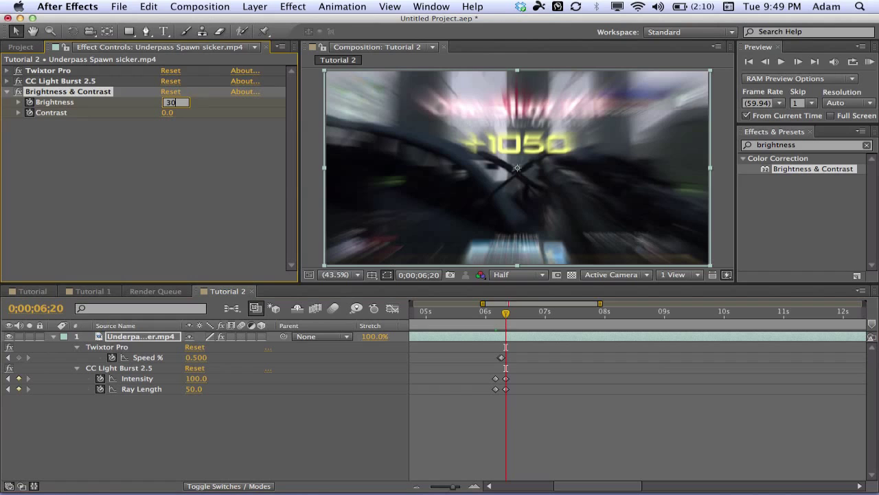
{"action": "key", "text": "Return"}
{"action": "left_click", "coordinate": [167, 113]}
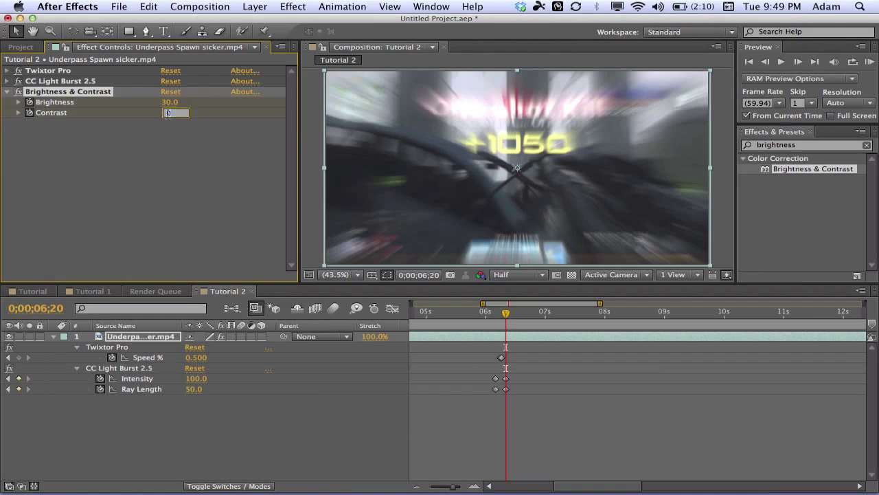
{"action": "type", "text": "5"}
{"action": "key", "text": "Return"}
Show layer names, reveal the clip's keyframes, and clear the effects search
{"action": "left_click", "coordinate": [165, 323]}
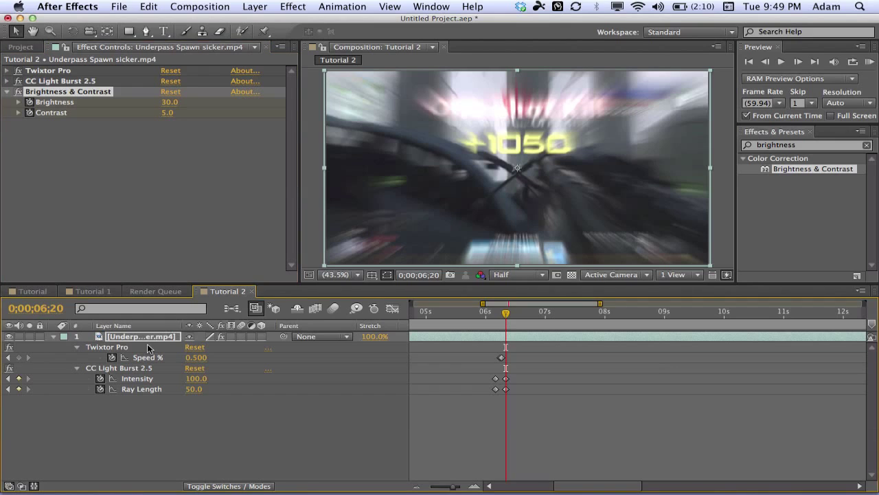
{"action": "left_click", "coordinate": [146, 339]}
{"action": "key", "text": "u"}
{"action": "key", "text": "u"}
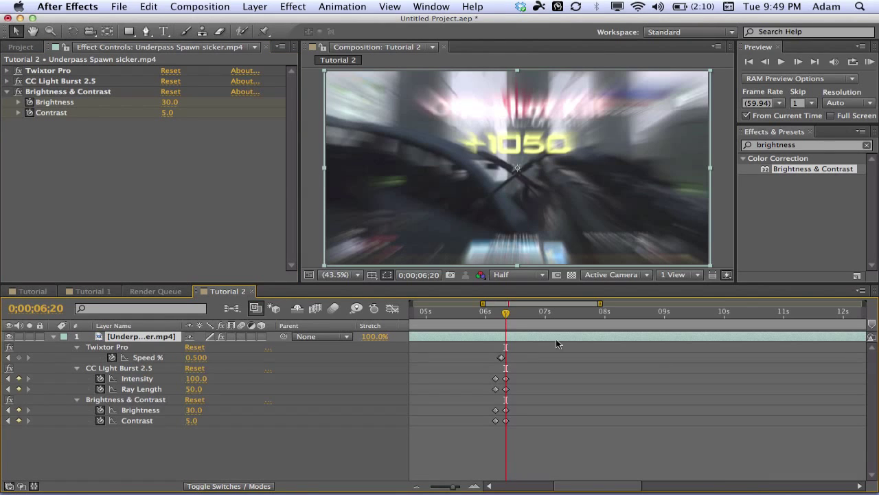
{"action": "left_click", "coordinate": [820, 224]}
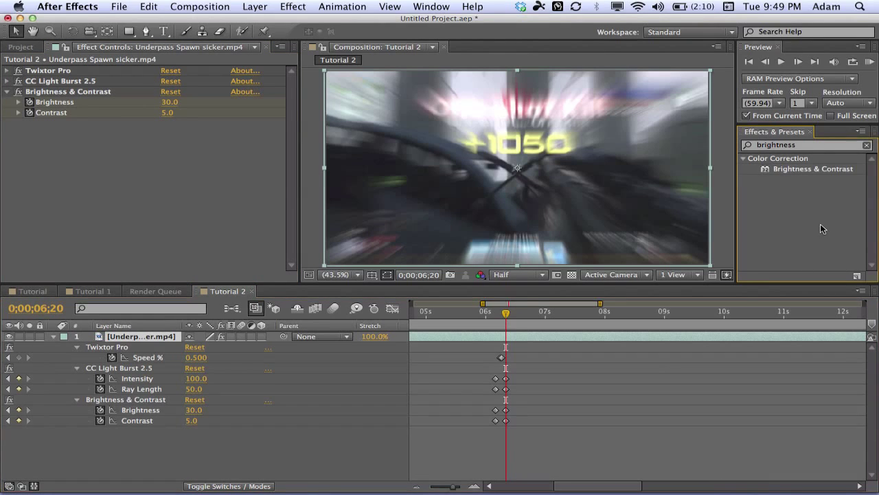
{"action": "left_click", "coordinate": [867, 146]}
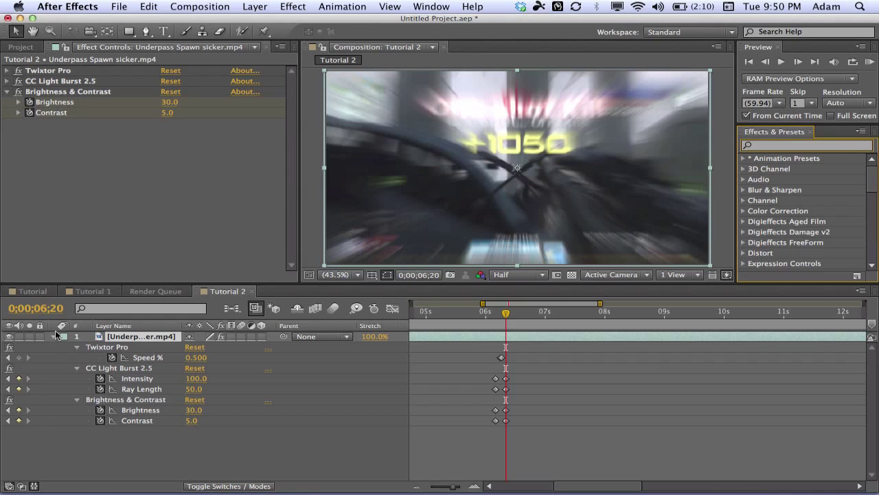
{"action": "left_click", "coordinate": [3, 74]}
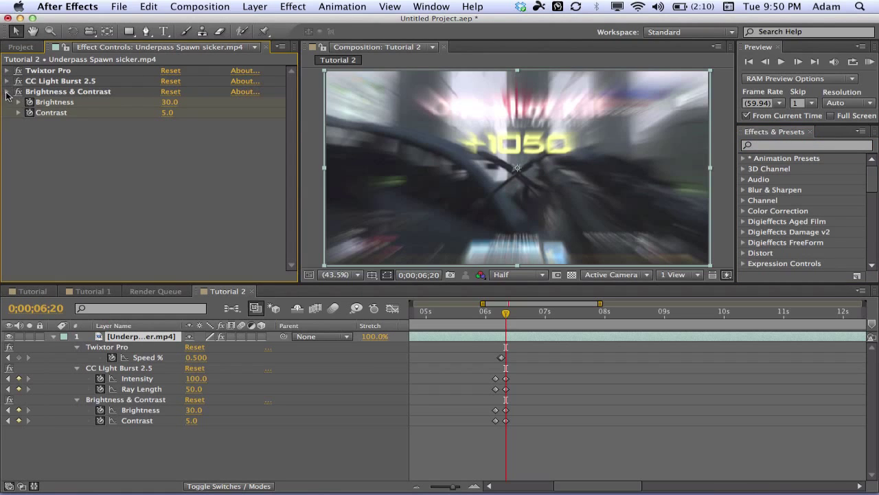
Close the effect settings and move the current time back to 5;57
{"action": "left_click", "coordinate": [6, 91]}
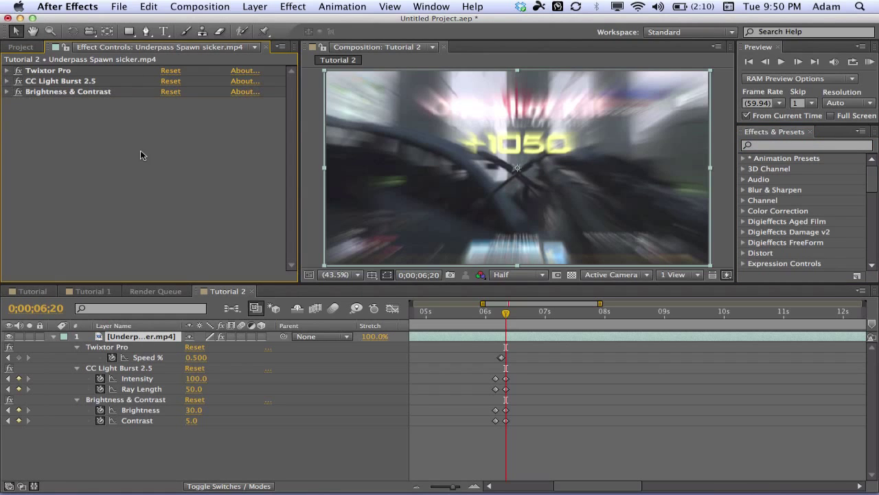
{"action": "left_click", "coordinate": [265, 46]}
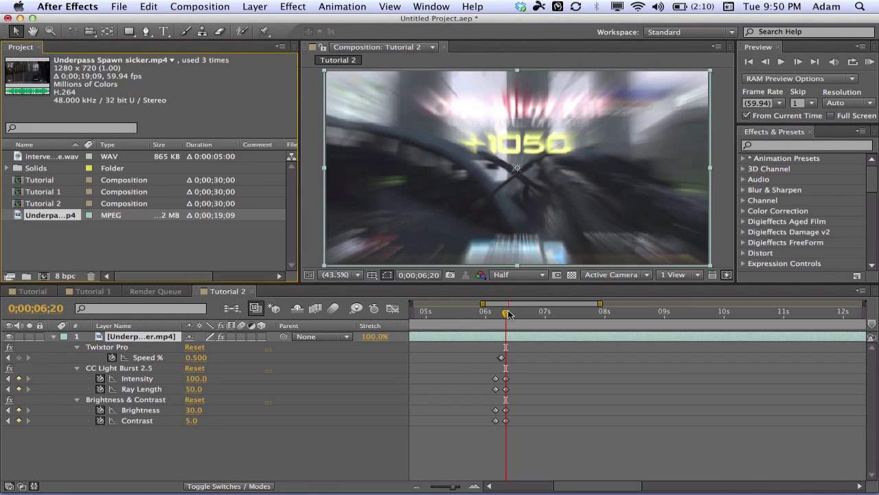
{"action": "left_click_drag", "start_coordinate": [506, 313], "coordinate": [482, 316]}
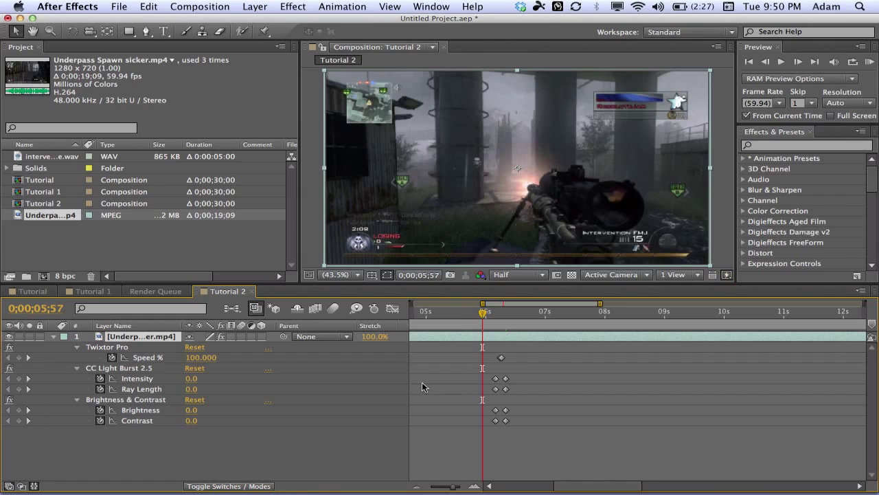
{"action": "left_click", "coordinate": [543, 448]}
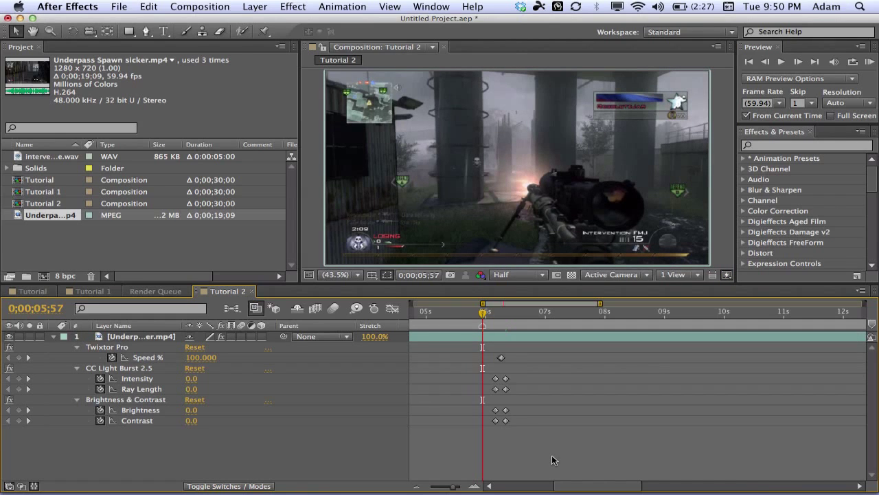
Add intervention_fire.wav starting at 5;57 and reveal its waveform
{"action": "left_click", "coordinate": [79, 237]}
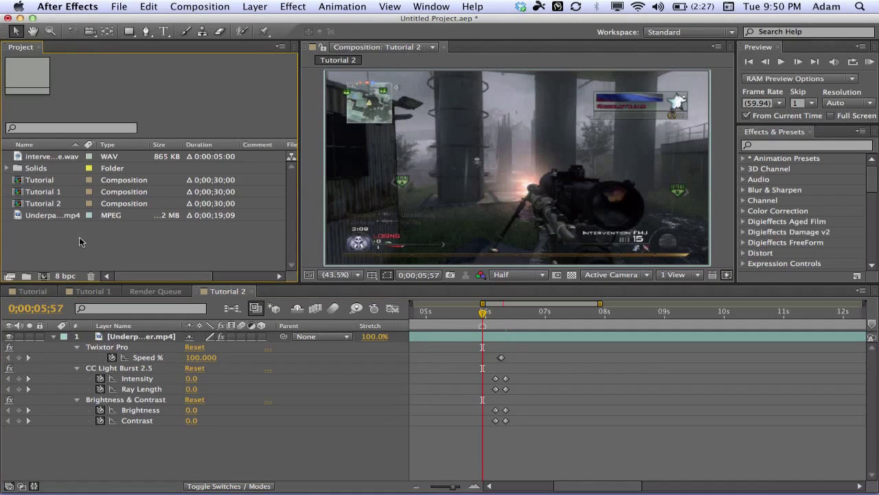
{"action": "left_click_drag", "start_coordinate": [58, 153], "coordinate": [352, 447]}
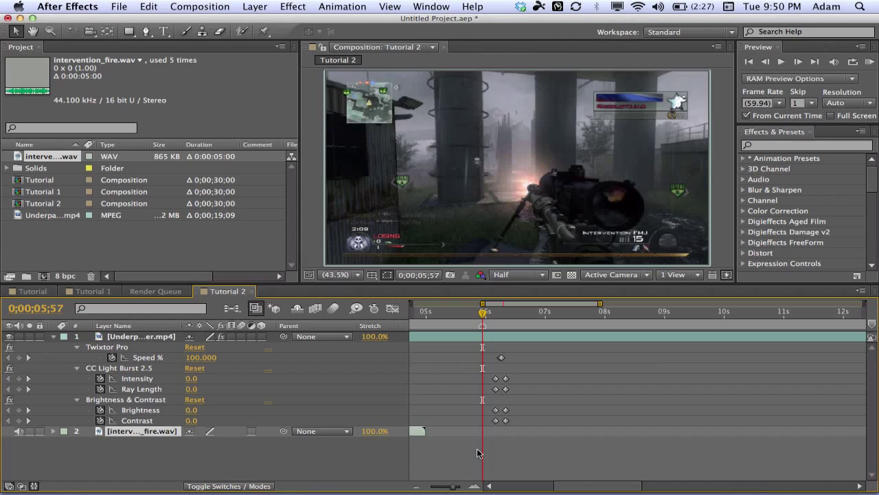
{"action": "key", "text": "bracketleft"}
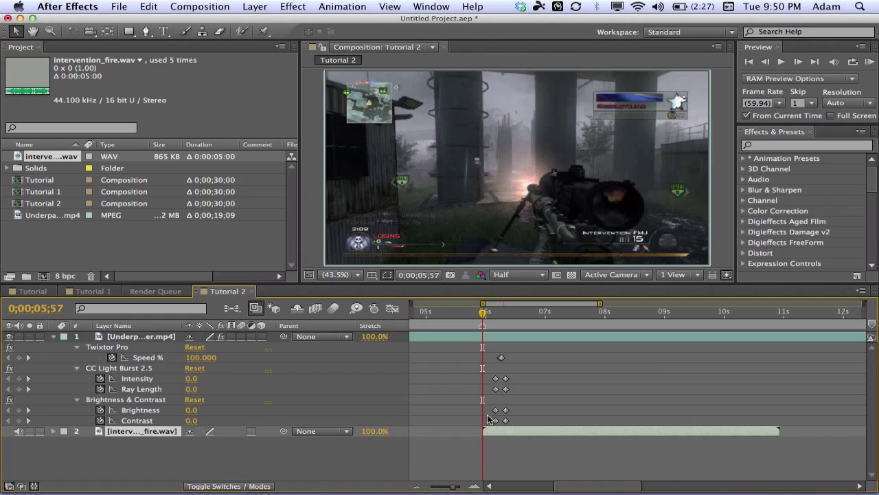
{"action": "key", "text": "l"}
{"action": "key", "text": "l"}
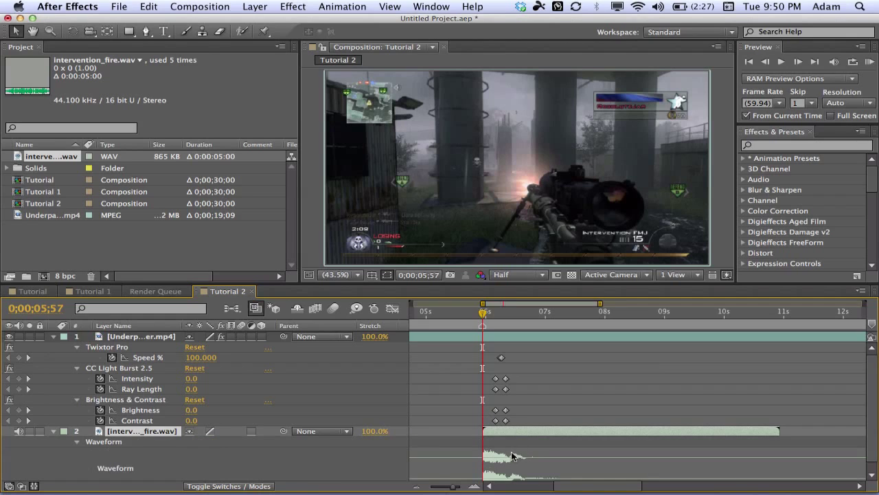
Hide the first sound's properties and add another intervention_fire.wav as layer 3
{"action": "key", "text": "l"}
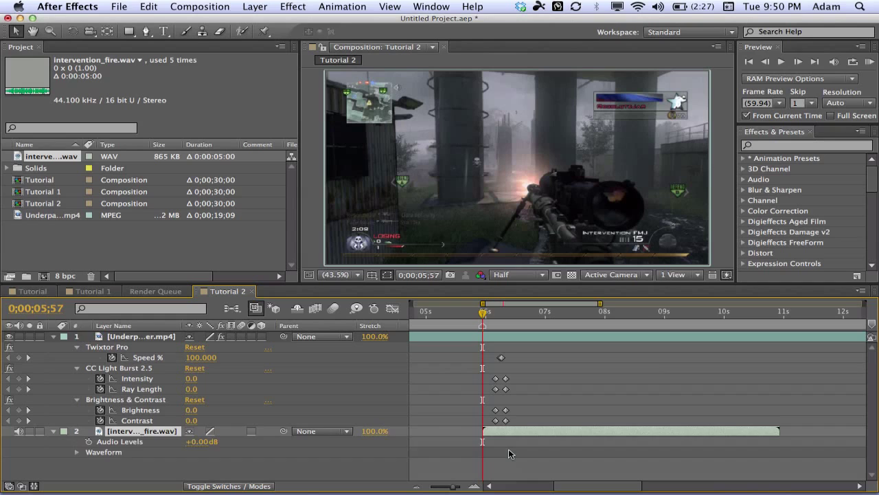
{"action": "key", "text": "l"}
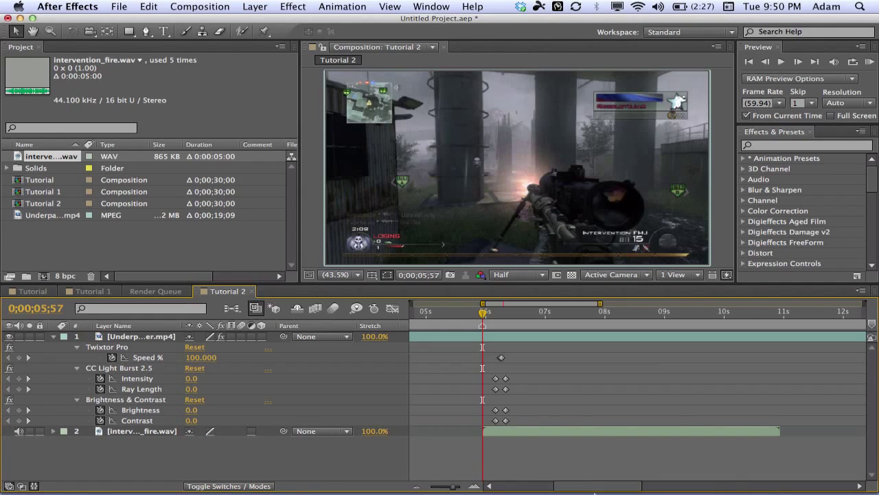
{"action": "left_click_drag", "start_coordinate": [595, 486], "coordinate": [559, 486]}
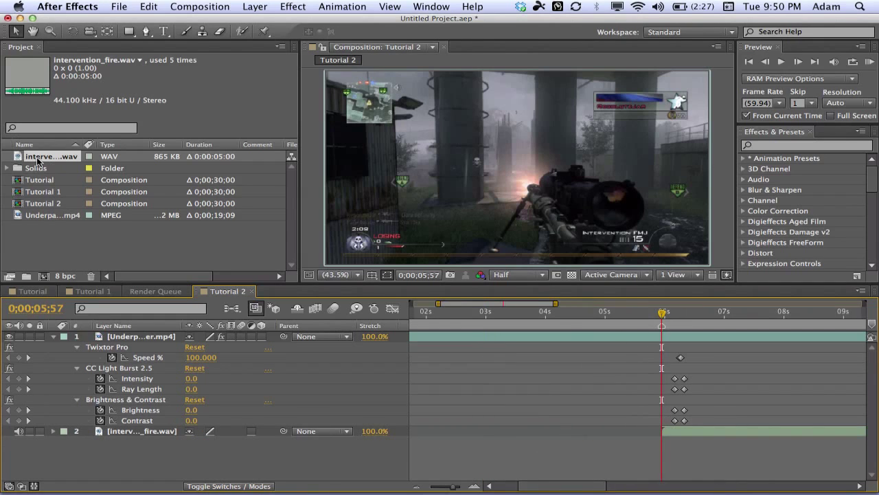
{"action": "left_click_drag", "start_coordinate": [40, 162], "coordinate": [190, 461]}
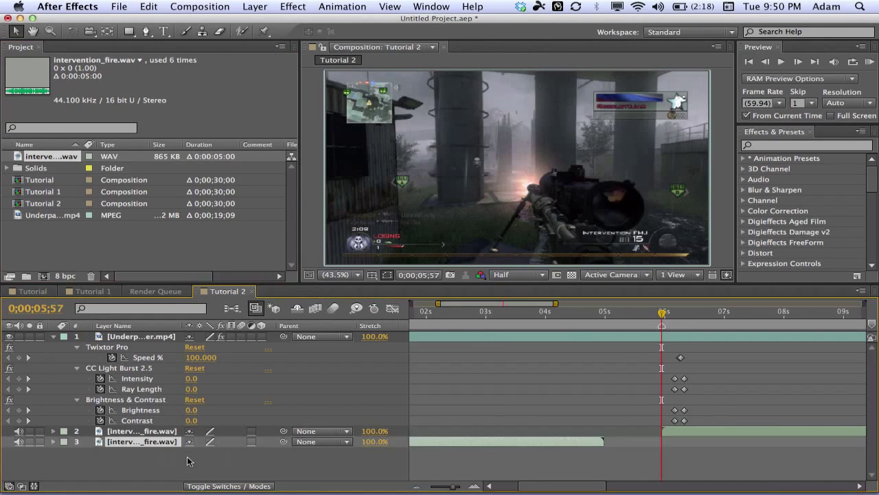
Enable time remapping and time-reverse the second fire sound, then show its waveform
{"action": "right_click", "coordinate": [521, 442]}
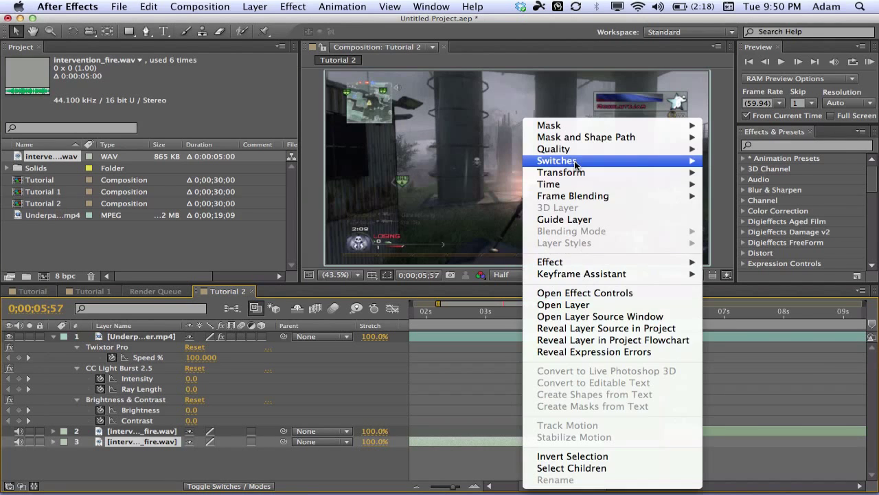
{"action": "mouse_move", "coordinate": [585, 188]}
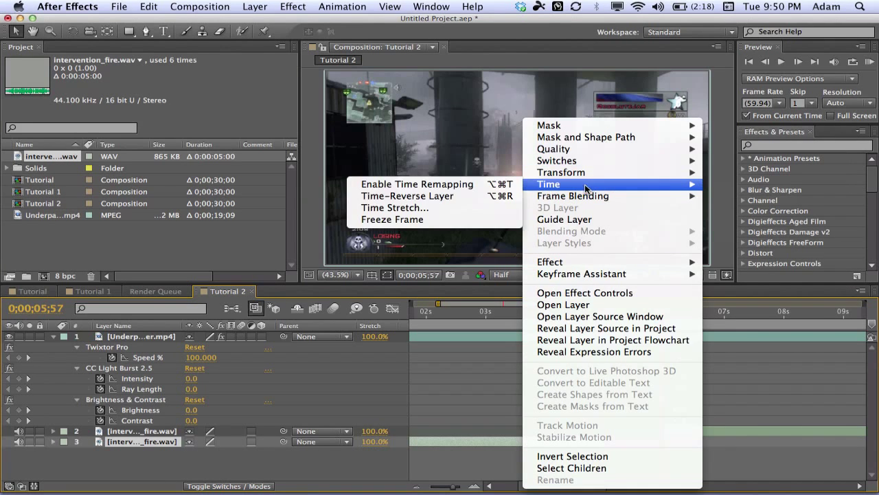
{"action": "left_click", "coordinate": [474, 184]}
{"action": "right_click", "coordinate": [512, 439]}
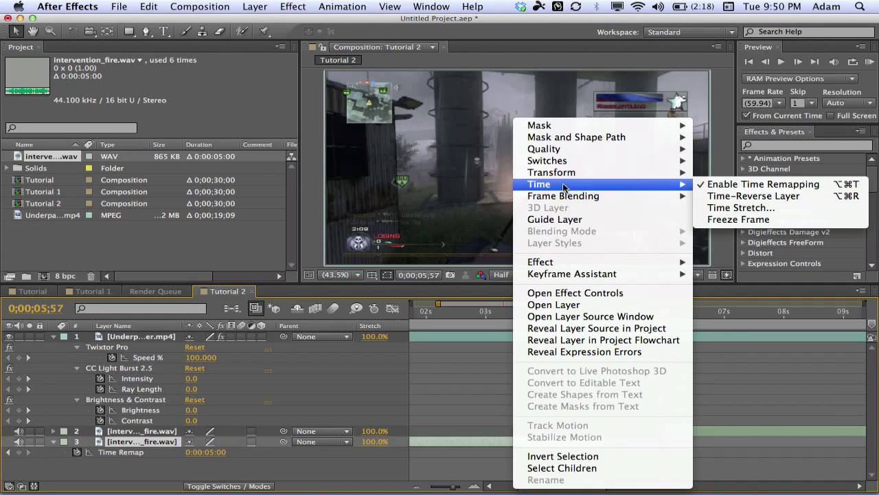
{"action": "mouse_move", "coordinate": [566, 186]}
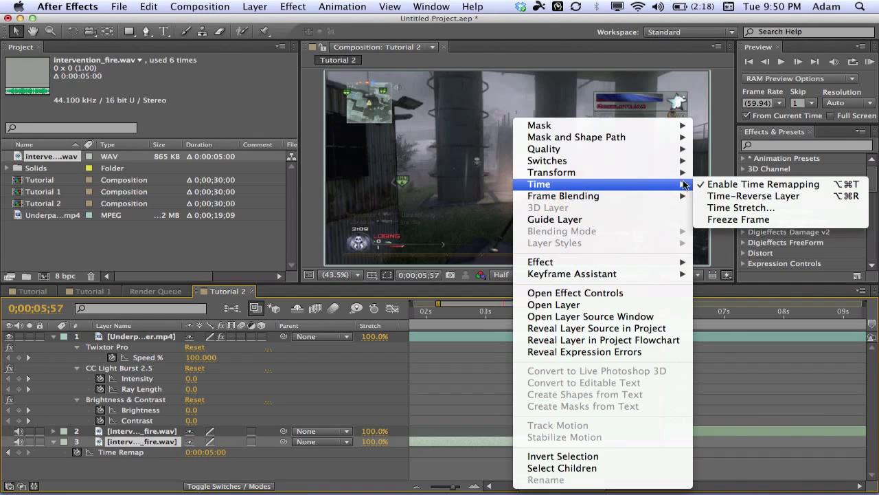
{"action": "left_click", "coordinate": [734, 196]}
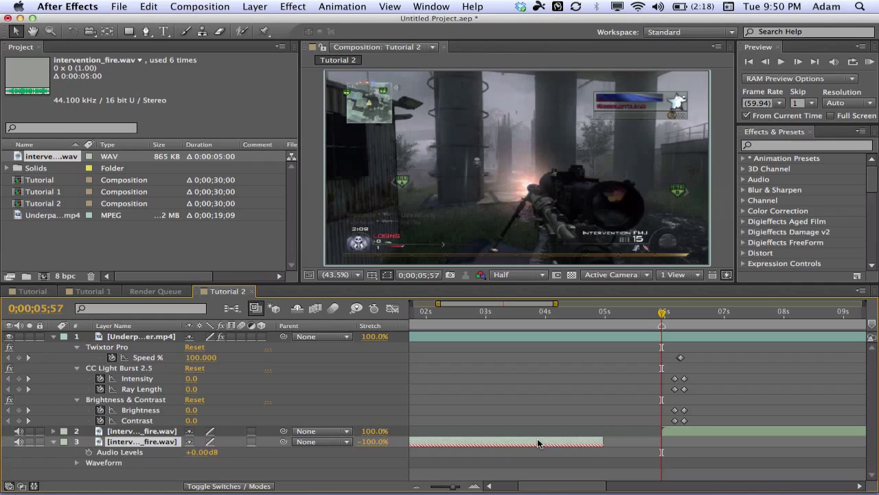
{"action": "key", "text": "l"}
{"action": "key", "text": "l"}
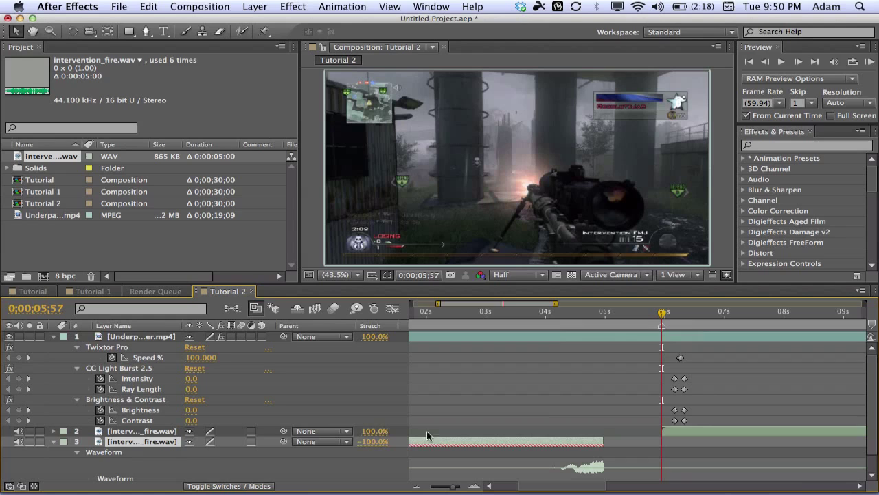
Stretch the reversed fire sound to -200% and slide it to end at 5;57
{"action": "right_click", "coordinate": [287, 328]}
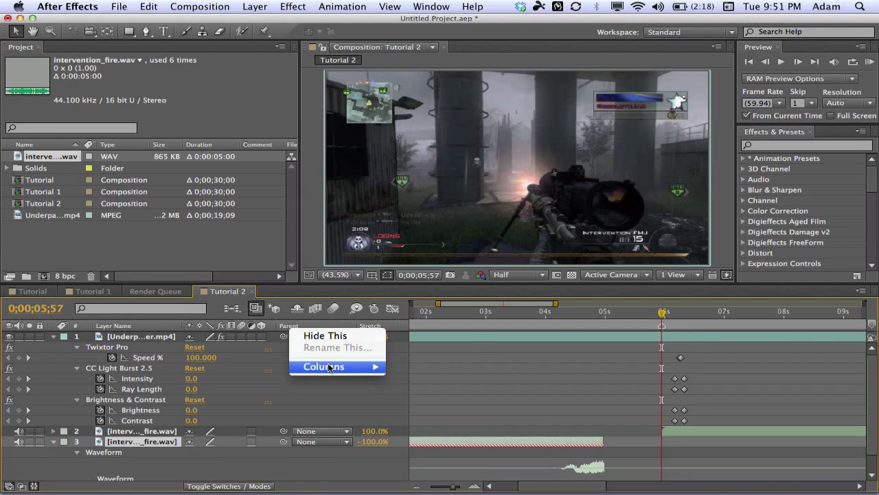
{"action": "mouse_move", "coordinate": [327, 366]}
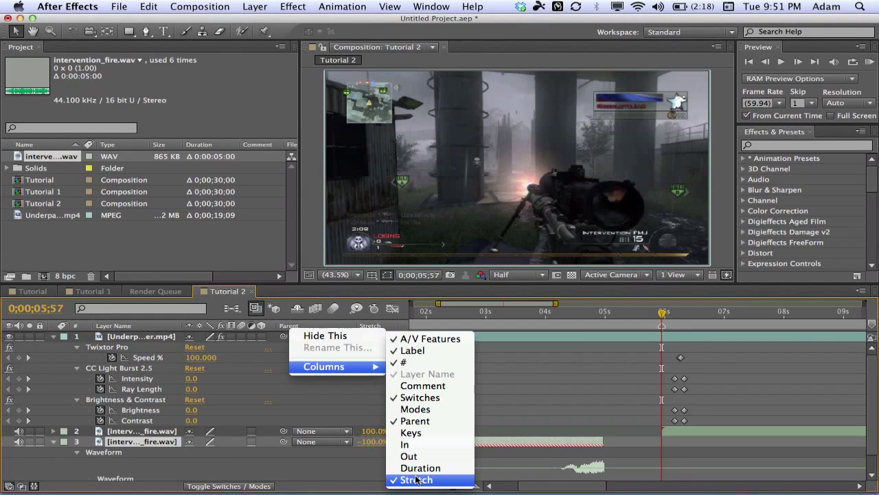
{"action": "left_click", "coordinate": [348, 475]}
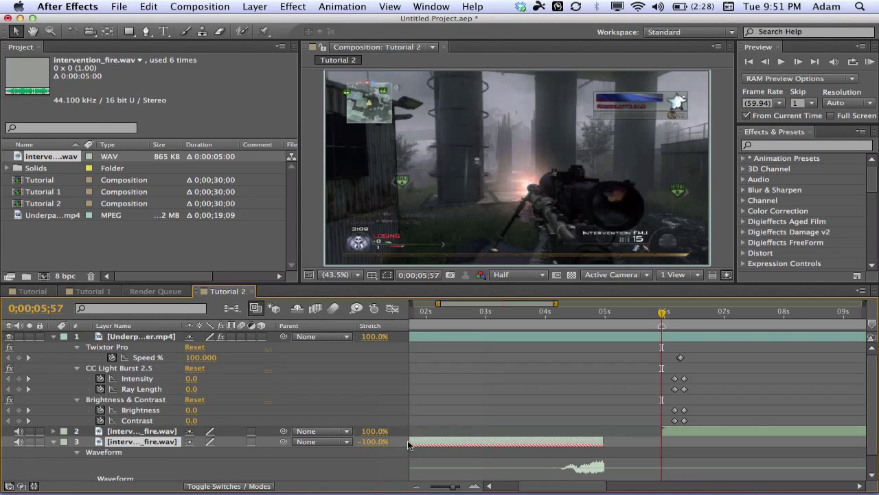
{"action": "left_click", "coordinate": [374, 441]}
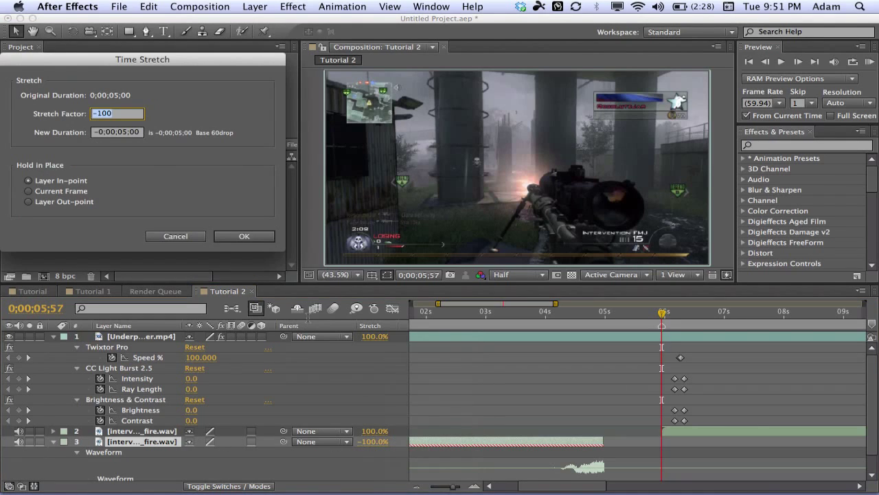
{"action": "type", "text": "-200"}
{"action": "key", "text": "Return"}
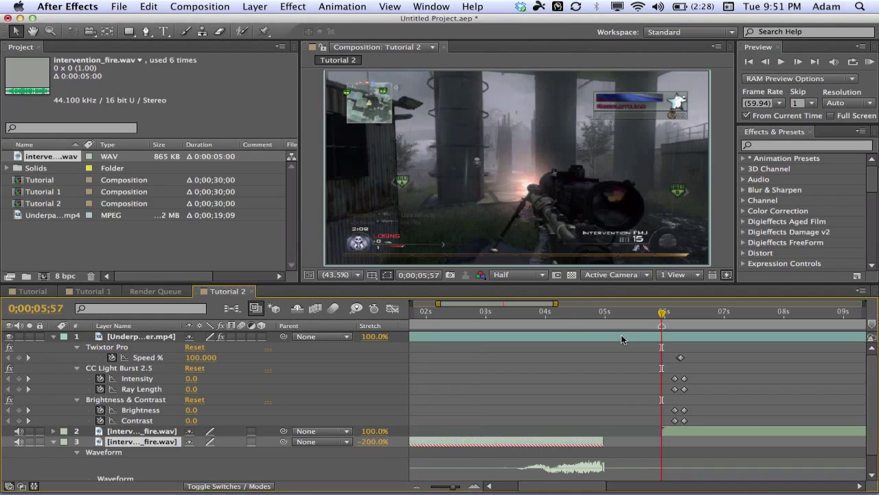
{"action": "left_click_drag", "start_coordinate": [567, 444], "coordinate": [627, 445]}
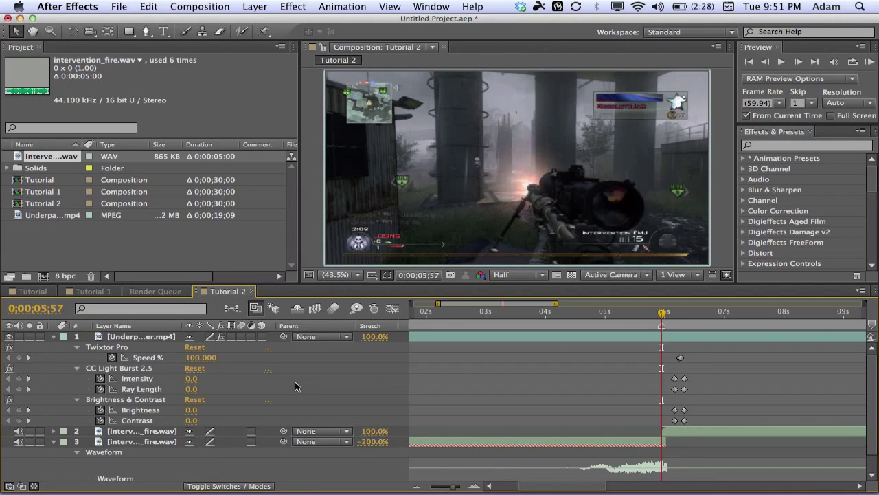
{"action": "left_click", "coordinate": [55, 441]}
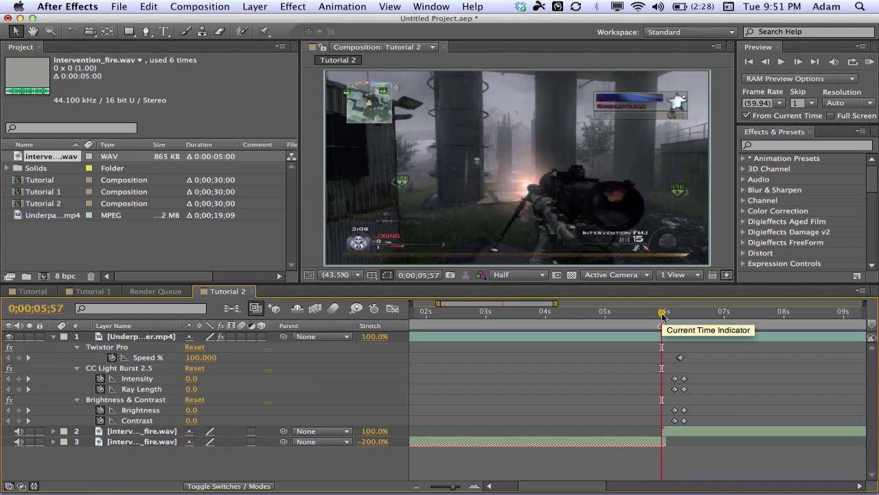
Search 'twit' and drag Video Copilot Twitch onto the Underpass gameplay layer
{"action": "left_click", "coordinate": [82, 261]}
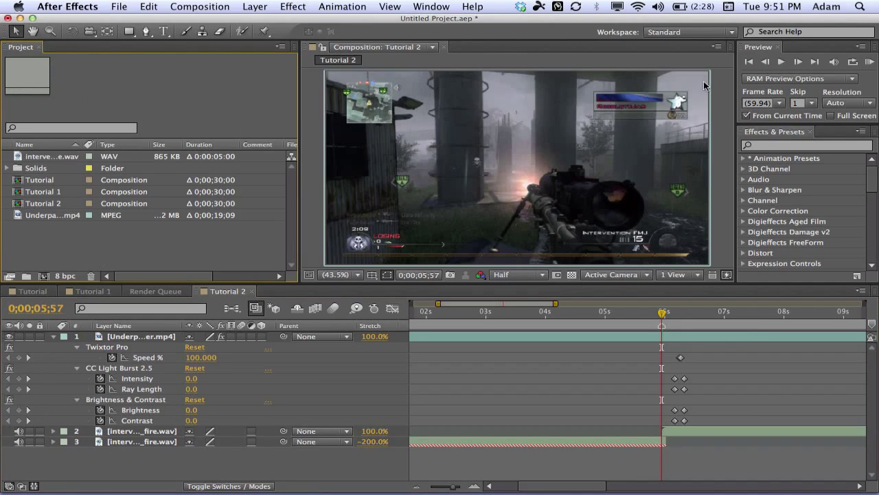
{"action": "left_click", "coordinate": [770, 148]}
{"action": "type", "text": "twitch"}
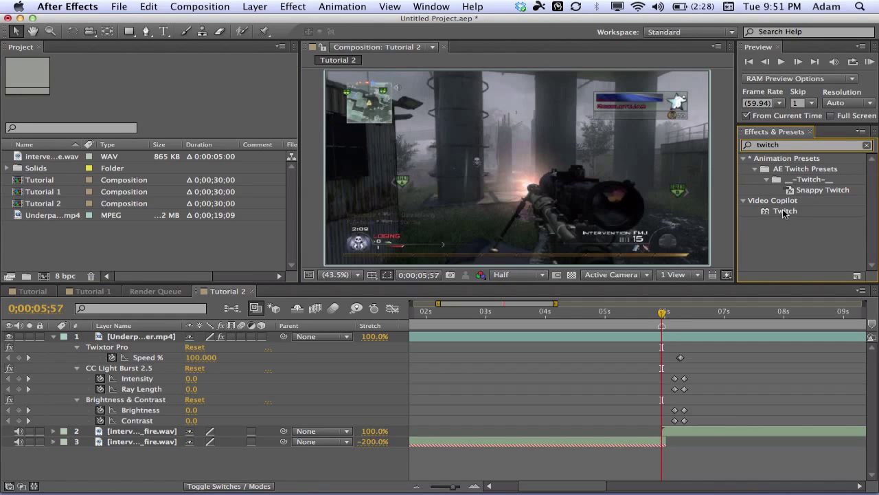
{"action": "left_click_drag", "start_coordinate": [785, 213], "coordinate": [137, 340]}
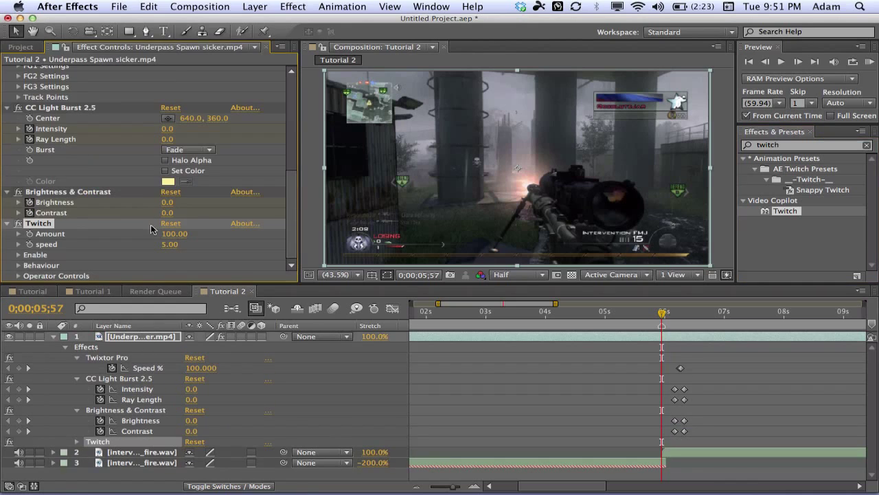
Collapse the Twixtor Pro, CC Light Burst 2.5 and Brightness & Contrast effect settings
{"action": "scroll", "coordinate": [54, 125], "scroll_direction": "up", "scroll_amount": 5}
{"action": "left_click", "coordinate": [7, 71]}
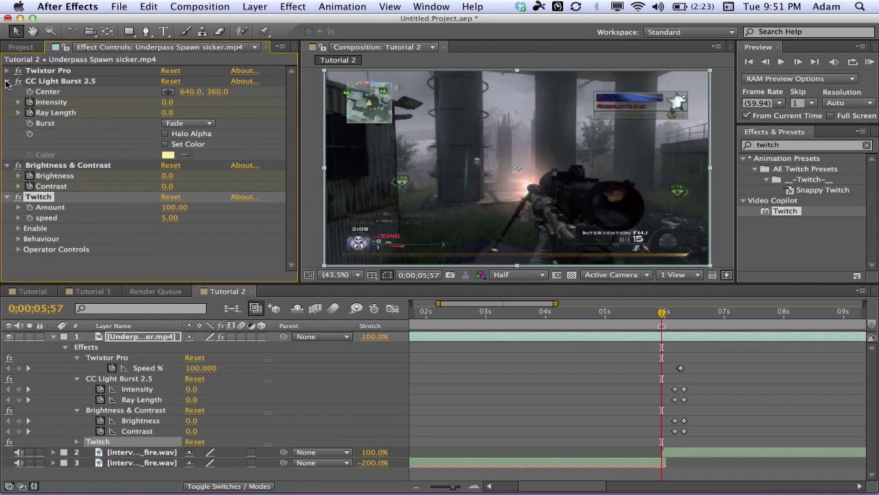
{"action": "left_click", "coordinate": [7, 81]}
{"action": "left_click", "coordinate": [8, 96]}
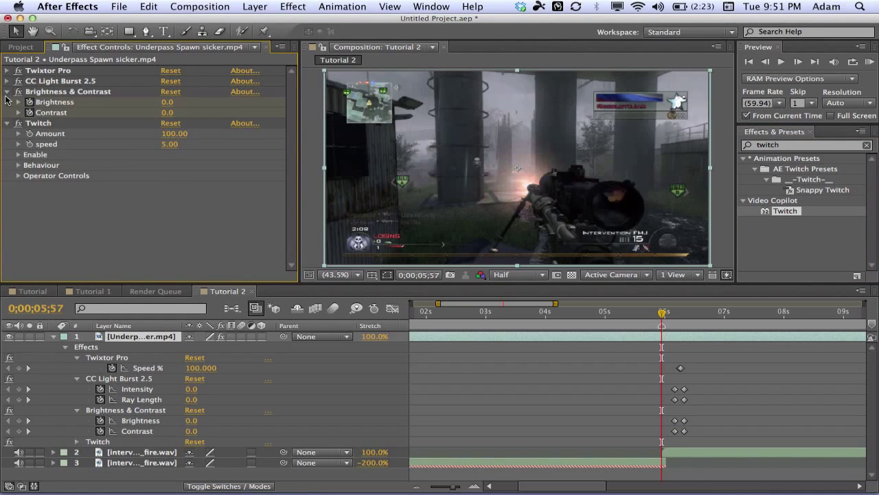
{"action": "left_click", "coordinate": [7, 91]}
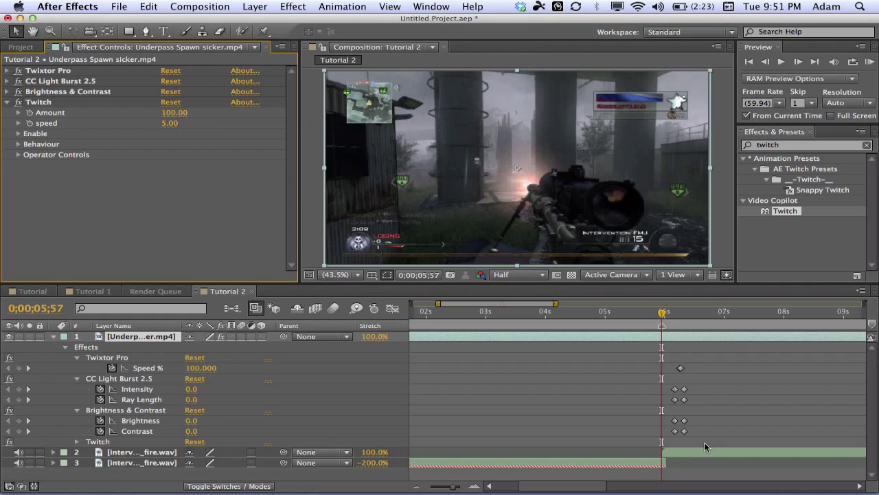
{"action": "left_click", "coordinate": [683, 453]}
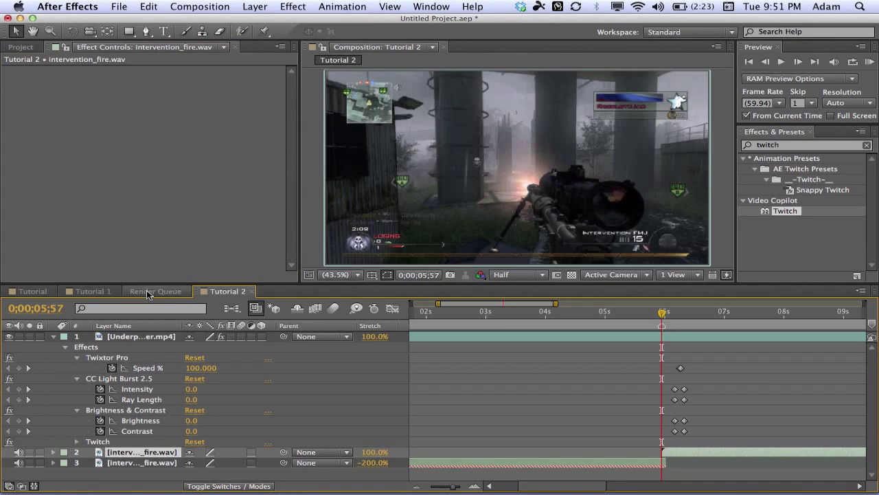
Check the Tutorial 1 timeline around 0;00;05;25 for reference
{"action": "key", "text": "shift+Page_Up"}
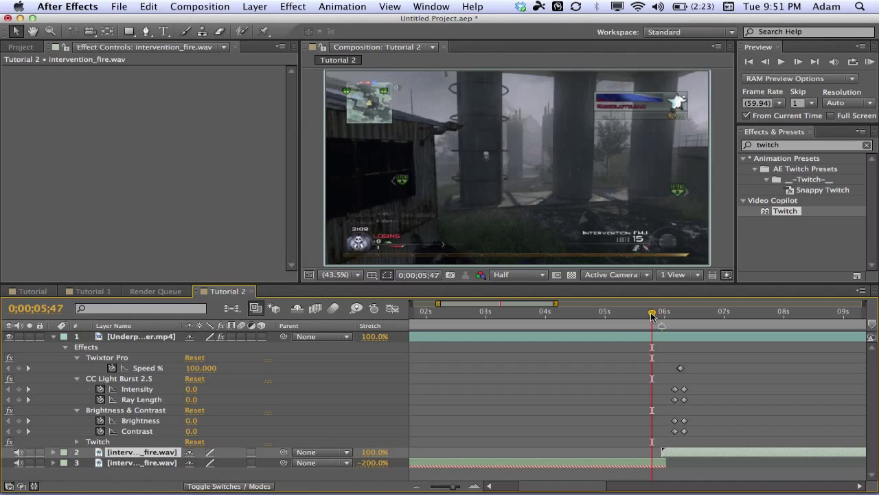
{"action": "left_click_drag", "start_coordinate": [652, 315], "coordinate": [663, 315]}
{"action": "left_click", "coordinate": [91, 291]}
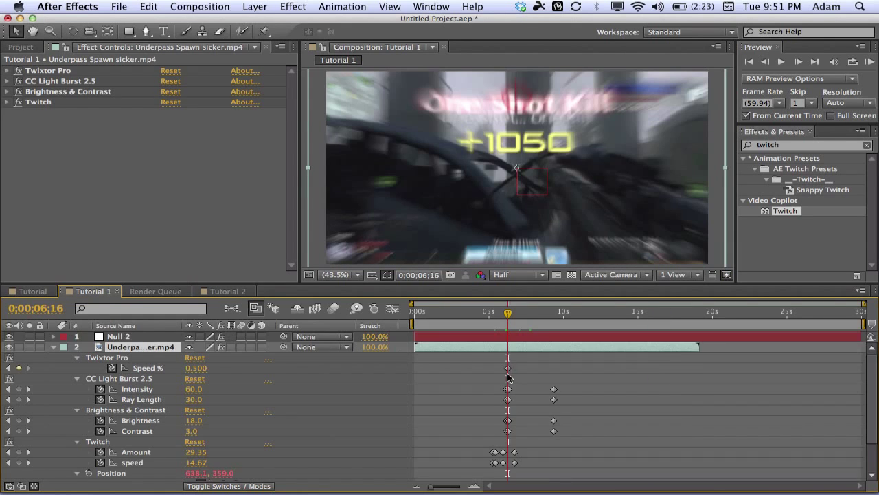
{"action": "scroll", "coordinate": [509, 377], "scroll_direction": "down", "scroll_amount": 2}
{"action": "left_click_drag", "start_coordinate": [509, 315], "coordinate": [496, 316]}
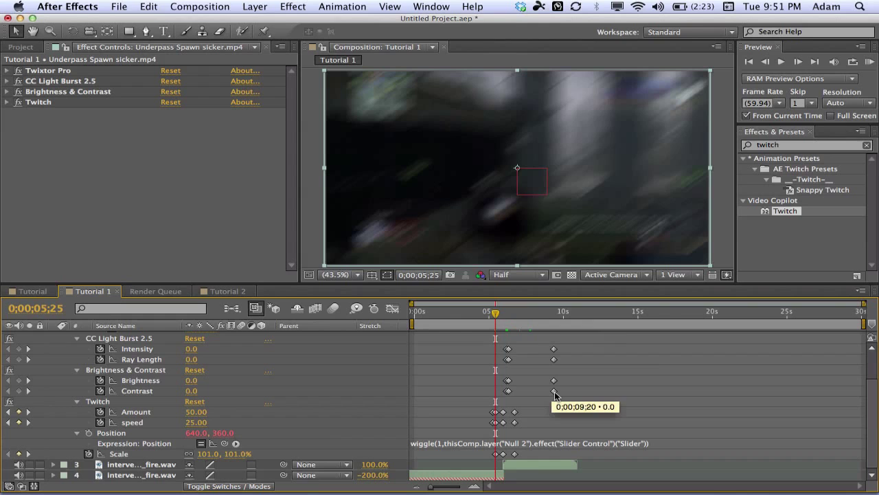
Move the Tutorial 2 tab ahead of Render Queue and clear the effects search
{"action": "left_click", "coordinate": [241, 294]}
{"action": "left_click_drag", "start_coordinate": [240, 294], "coordinate": [155, 292]}
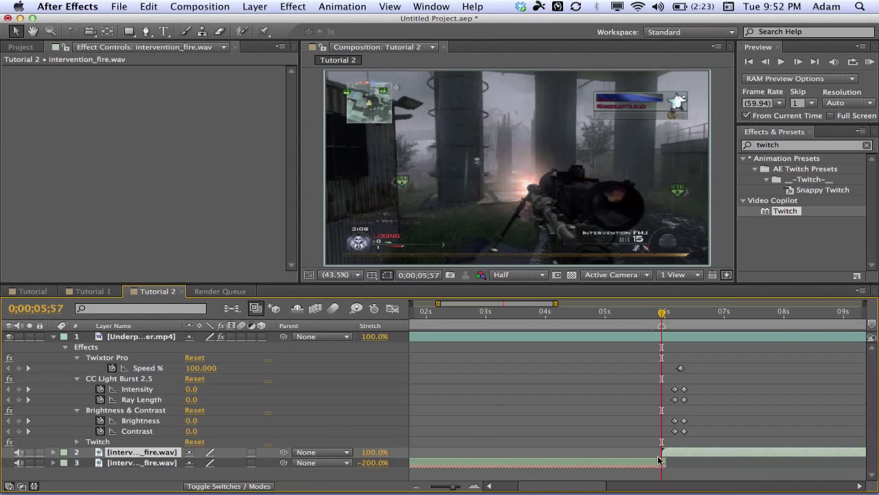
{"action": "left_click", "coordinate": [867, 145]}
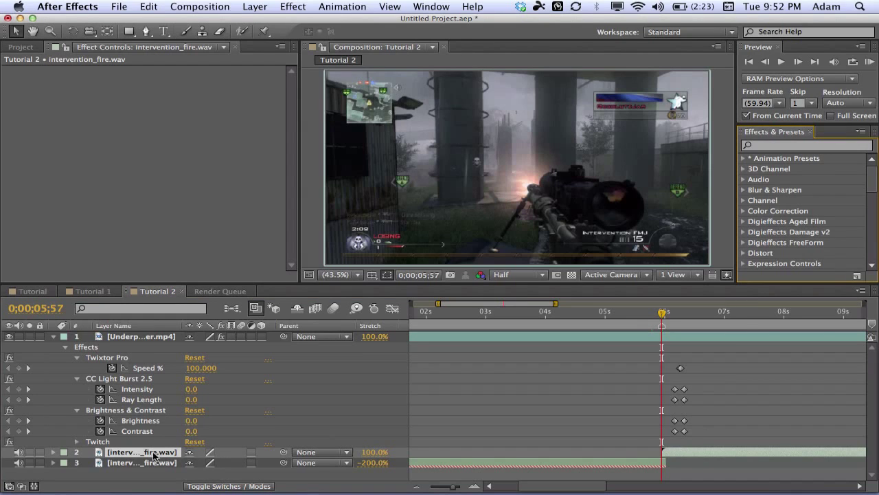
Twirl open the layer 3 fire sound's waveform and put the playhead at 0;00;05;13
{"action": "left_click", "coordinate": [119, 440]}
{"action": "left_click", "coordinate": [703, 450]}
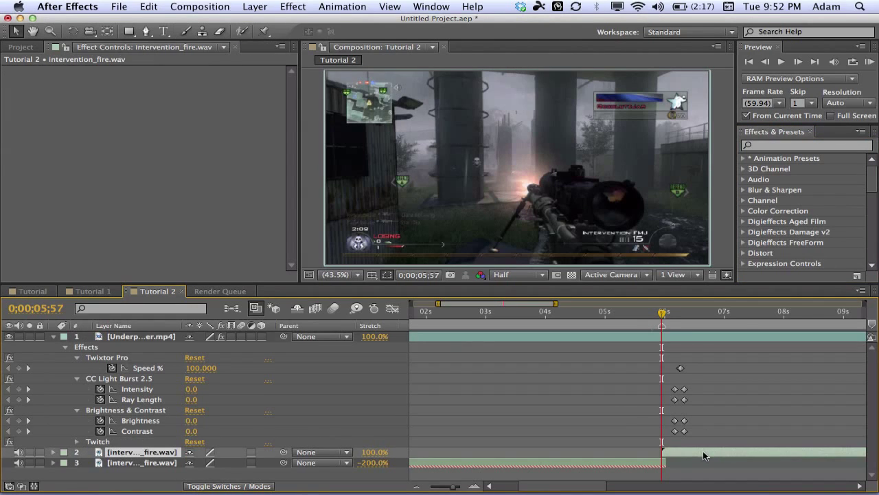
{"action": "key", "text": "l"}
{"action": "key", "text": "l"}
{"action": "key", "text": "l"}
{"action": "left_click", "coordinate": [638, 463]}
{"action": "key", "text": "l"}
{"action": "key", "text": "l"}
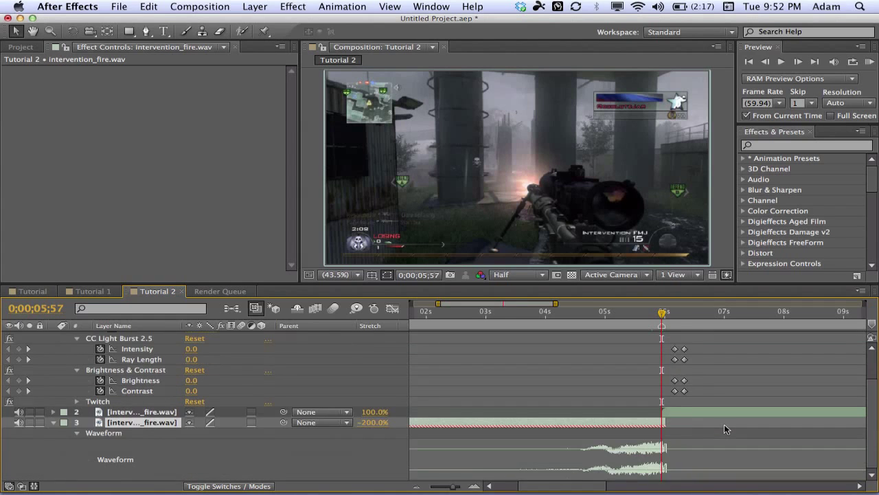
{"action": "scroll", "coordinate": [724, 423], "scroll_direction": "up", "scroll_amount": 1}
{"action": "scroll", "coordinate": [638, 346], "scroll_direction": "down", "scroll_amount": 1}
{"action": "left_click", "coordinate": [615, 313]}
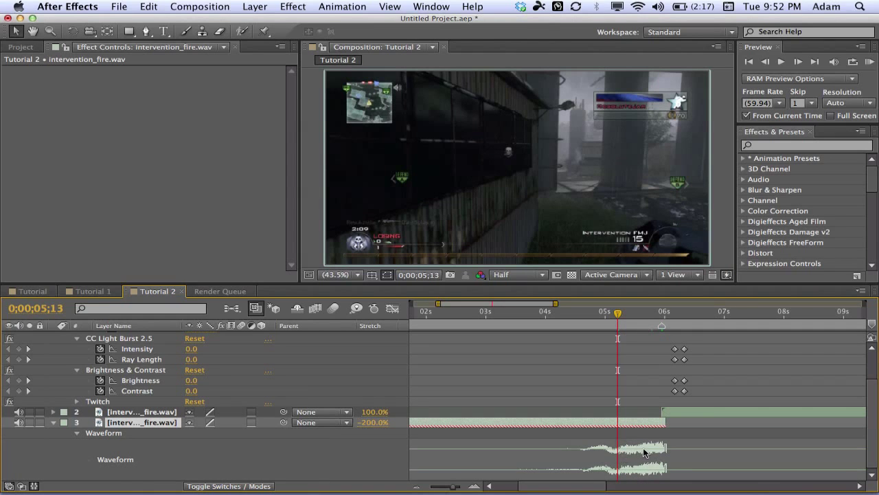
{"action": "scroll", "coordinate": [232, 383], "scroll_direction": "up", "scroll_amount": 1}
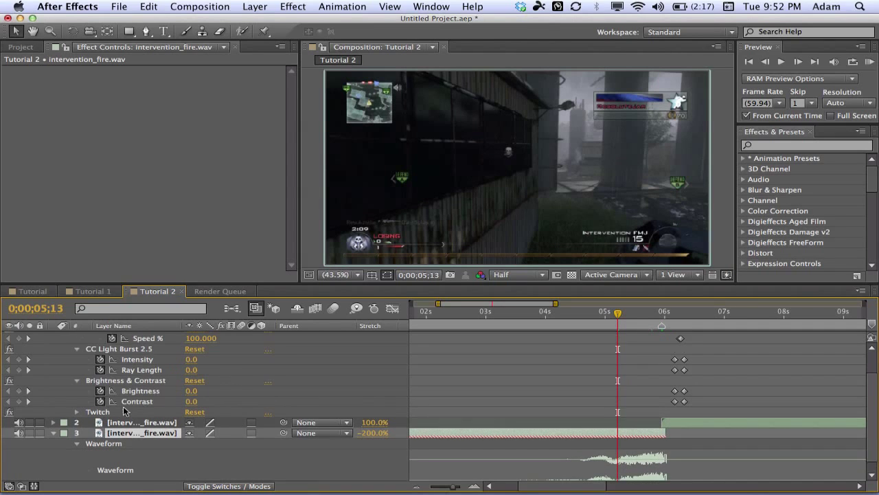
Enable Twitch's Scale and Slide types and set its Amount and speed to 0
{"action": "left_click", "coordinate": [97, 411]}
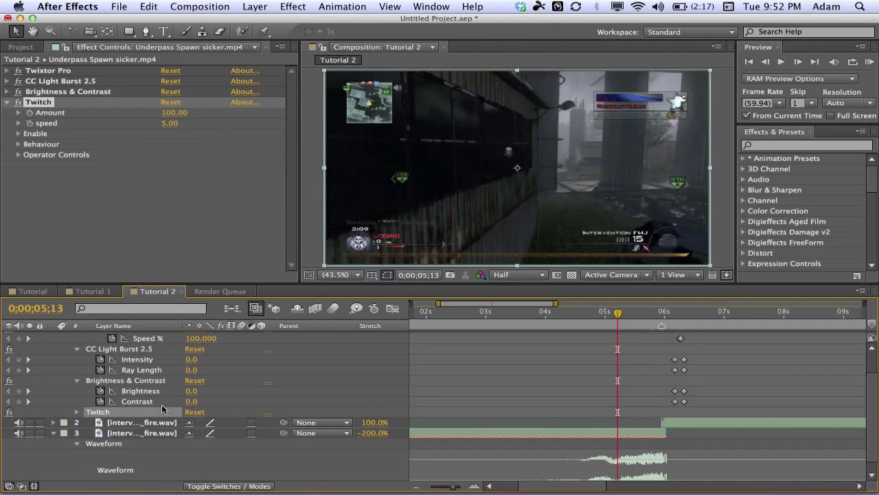
{"action": "left_click", "coordinate": [18, 135]}
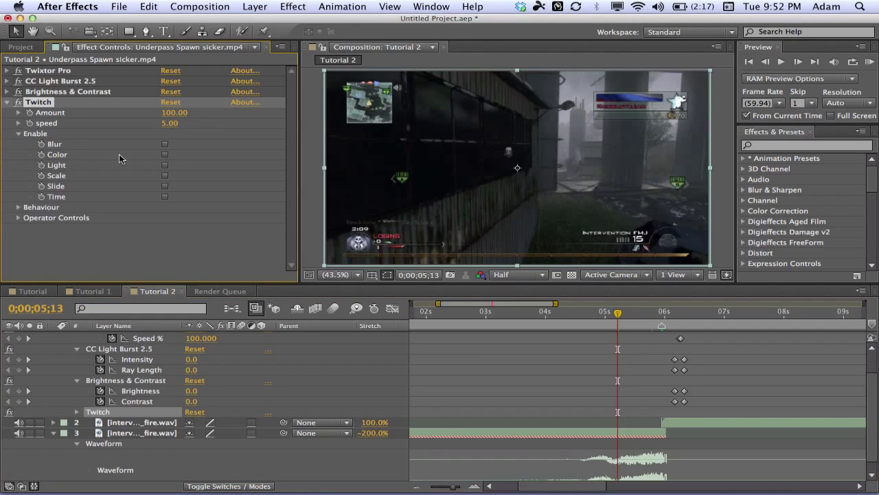
{"action": "left_click", "coordinate": [166, 175]}
{"action": "left_click", "coordinate": [165, 186]}
{"action": "left_click", "coordinate": [174, 113]}
{"action": "type", "text": "0"}
{"action": "key", "text": "Return"}
{"action": "left_click", "coordinate": [170, 123]}
{"action": "type", "text": "0"}
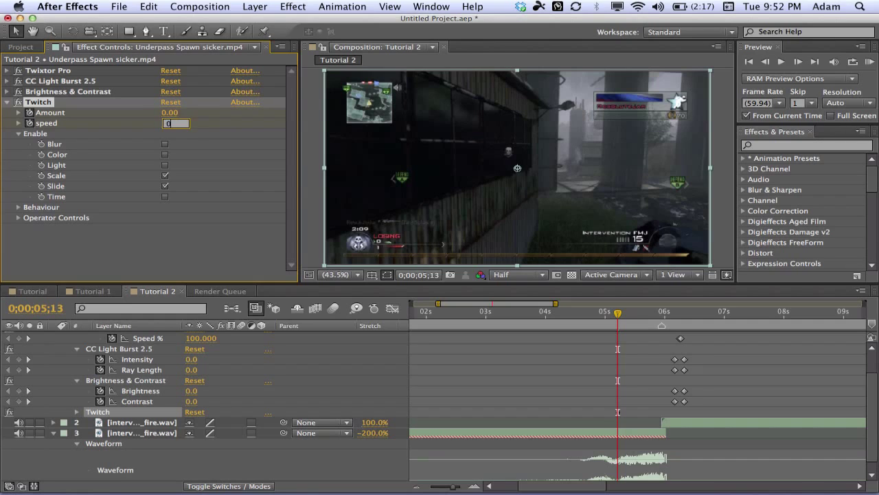
{"action": "key", "text": "Return"}
At 0;00;05;23, set Twitch Amount to 50 and speed to 25, matching Tutorial 1
{"action": "key", "text": "shift+Page_Down"}
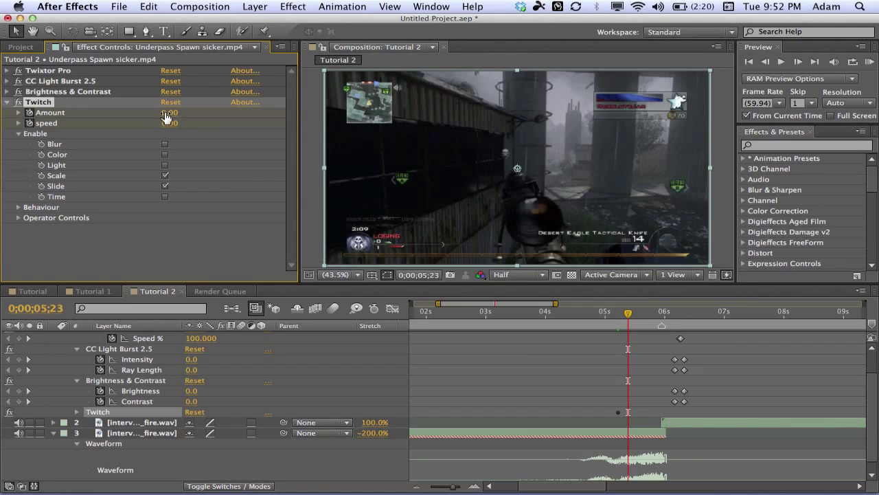
{"action": "left_click", "coordinate": [93, 290]}
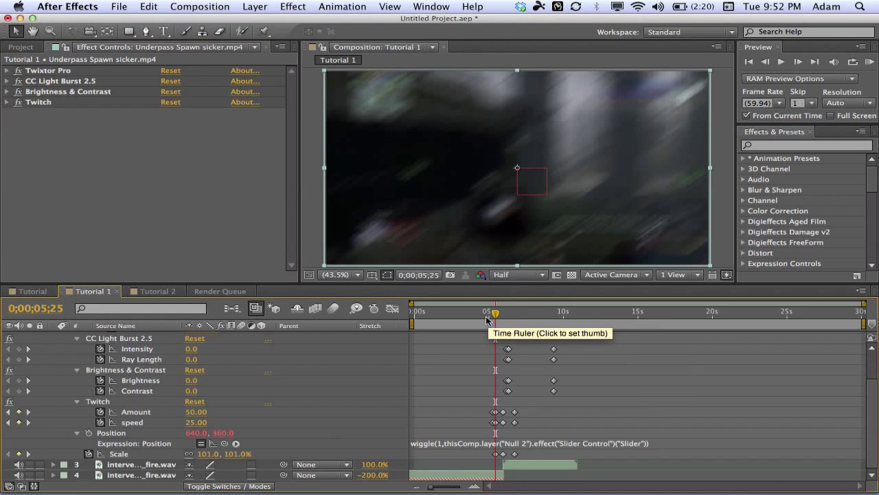
{"action": "left_click", "coordinate": [157, 291]}
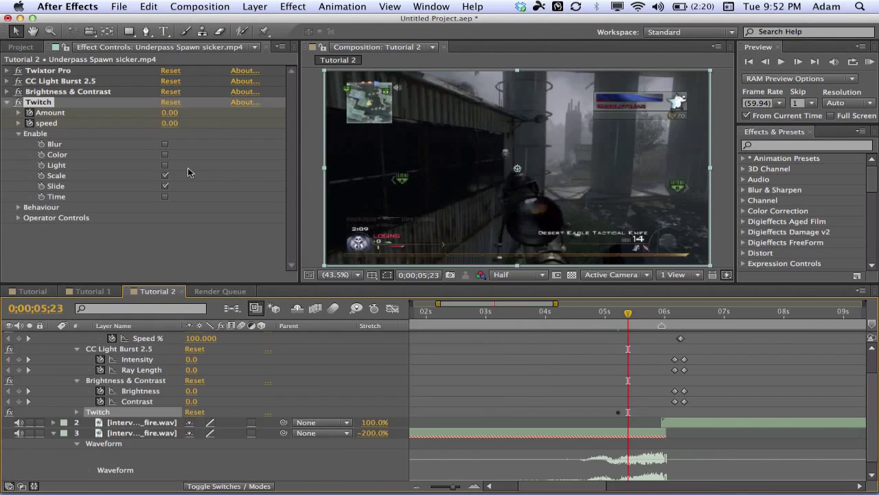
{"action": "left_click", "coordinate": [168, 113]}
{"action": "type", "text": "50"}
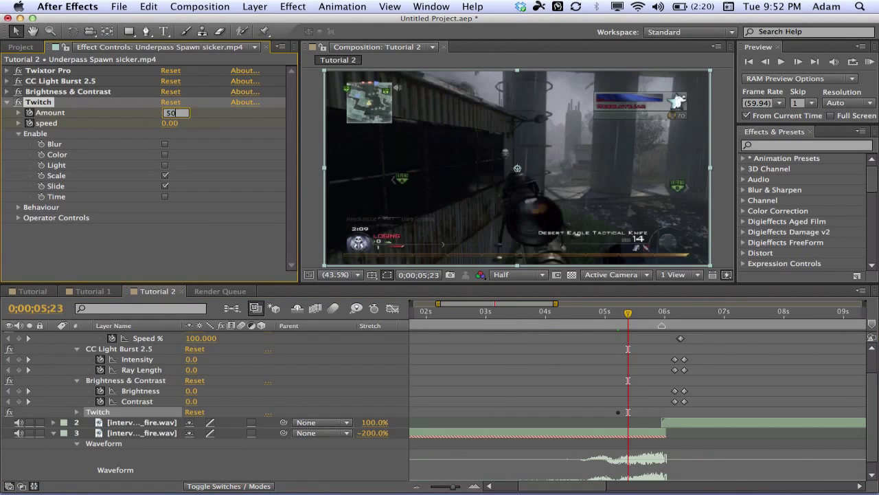
{"action": "key", "text": "Return"}
{"action": "left_click", "coordinate": [170, 124]}
{"action": "type", "text": "25"}
{"action": "key", "text": "Return"}
{"action": "scroll", "coordinate": [543, 355], "scroll_direction": "up", "scroll_amount": 2}
Show keyframed properties and add Twitch Amount and speed keyframes at 5;57
{"action": "key", "text": "u"}
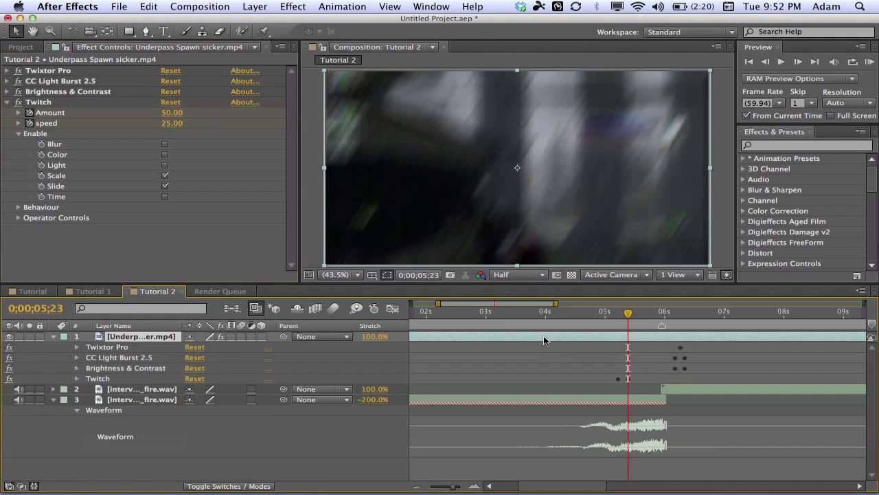
{"action": "scroll", "coordinate": [546, 343], "scroll_direction": "down", "scroll_amount": 2}
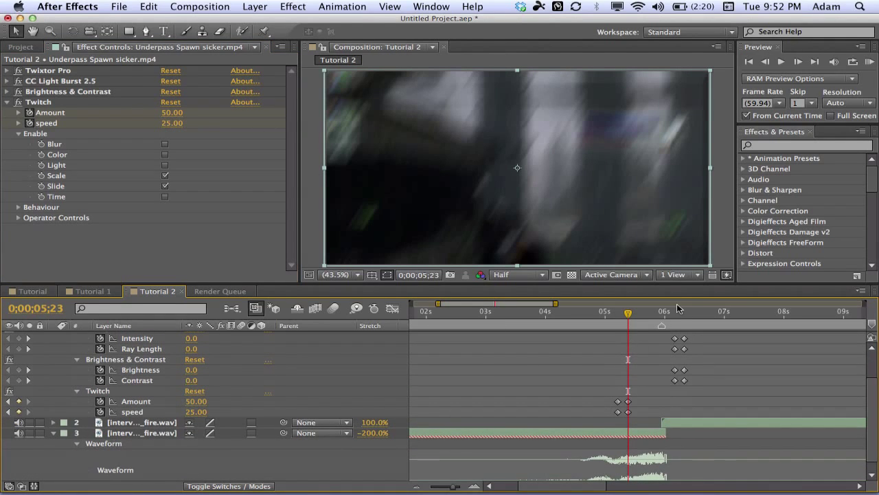
{"action": "left_click_drag", "start_coordinate": [628, 313], "coordinate": [658, 315]}
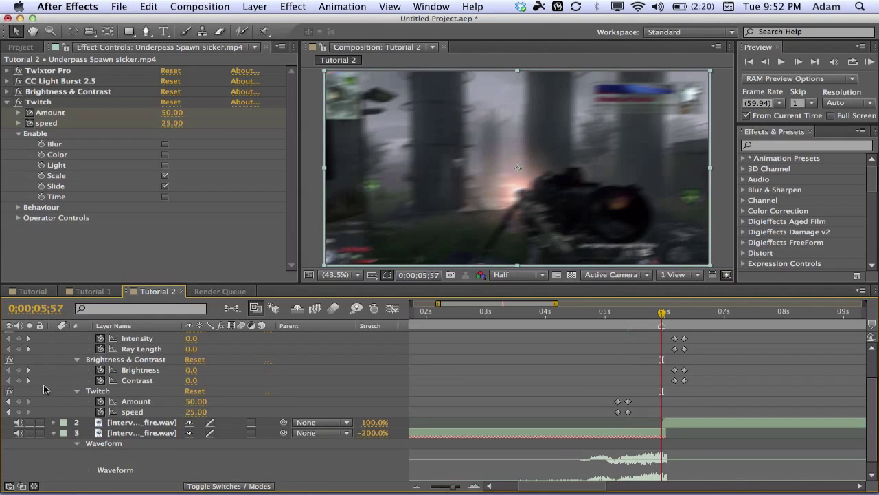
{"action": "left_click", "coordinate": [19, 402]}
{"action": "left_click", "coordinate": [19, 412]}
{"action": "left_click", "coordinate": [252, 389]}
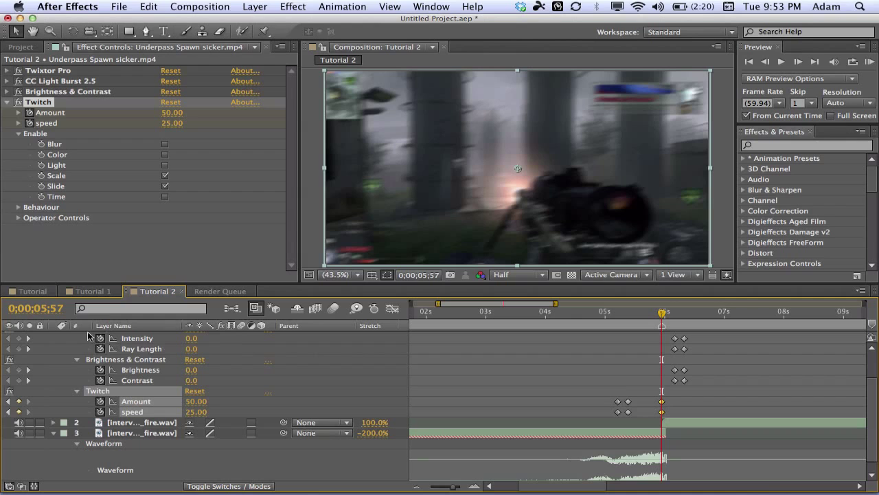
At 0;00;06;49, scrub Twitch Amount and speed down to 0
{"action": "left_click", "coordinate": [43, 307]}
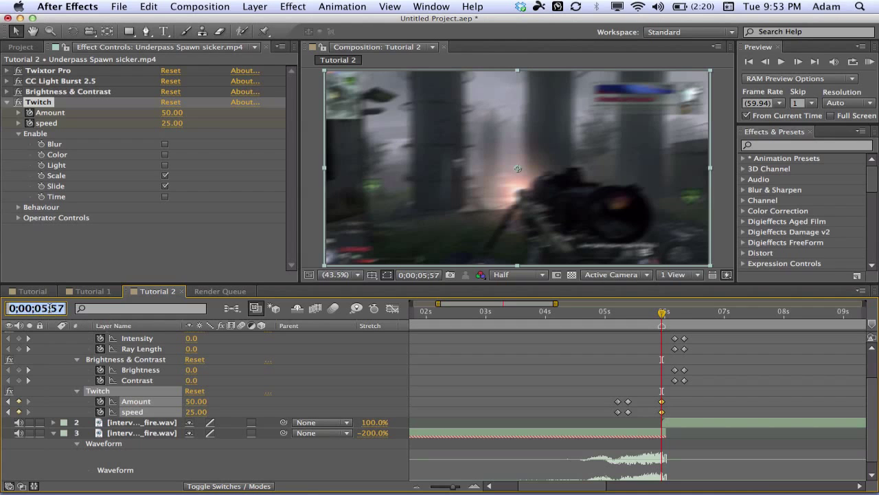
{"action": "key", "text": "Return"}
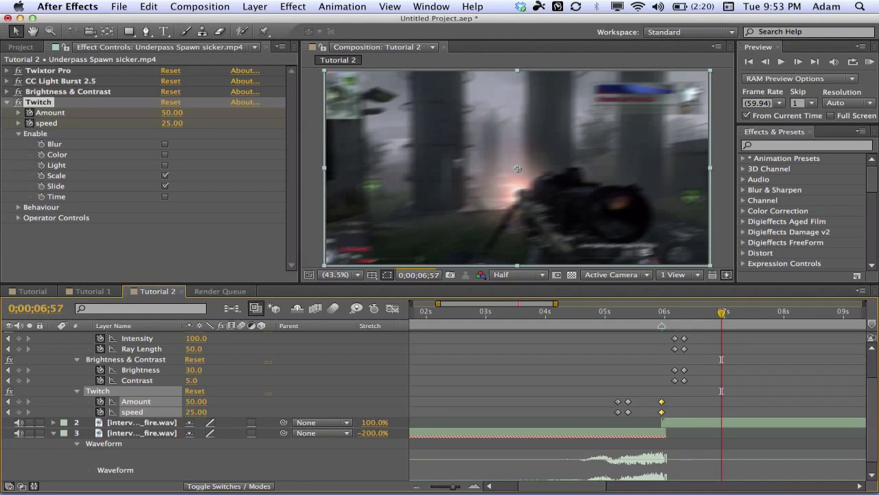
{"action": "left_click", "coordinate": [719, 314]}
{"action": "left_click_drag", "start_coordinate": [718, 314], "coordinate": [713, 314]}
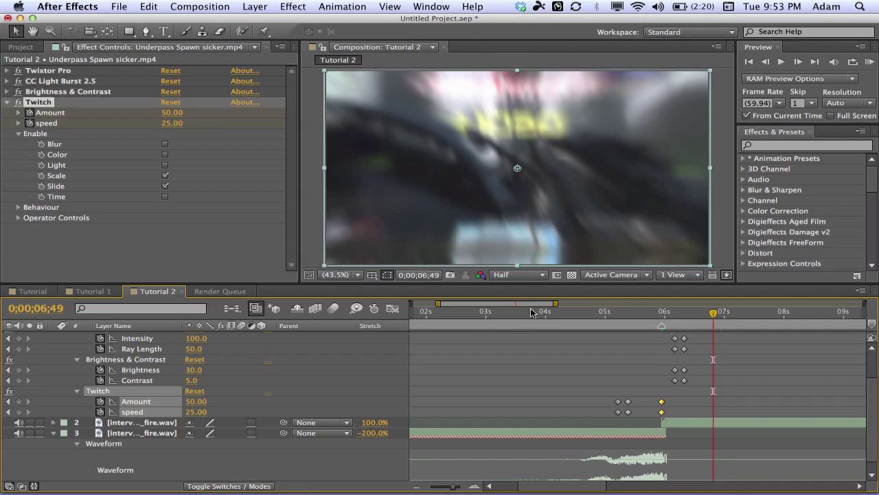
{"action": "left_click_drag", "start_coordinate": [195, 411], "coordinate": [74, 416]}
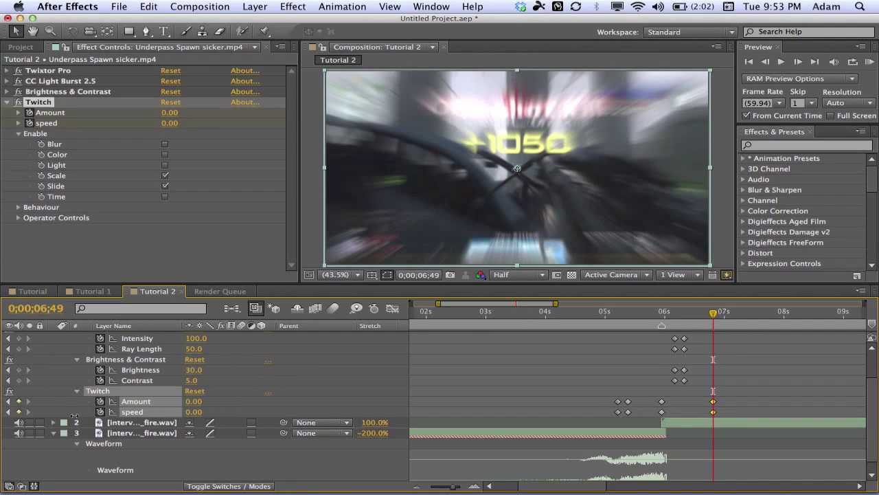
{"action": "left_click", "coordinate": [426, 383]}
{"action": "left_click_drag", "start_coordinate": [597, 313], "coordinate": [719, 317]}
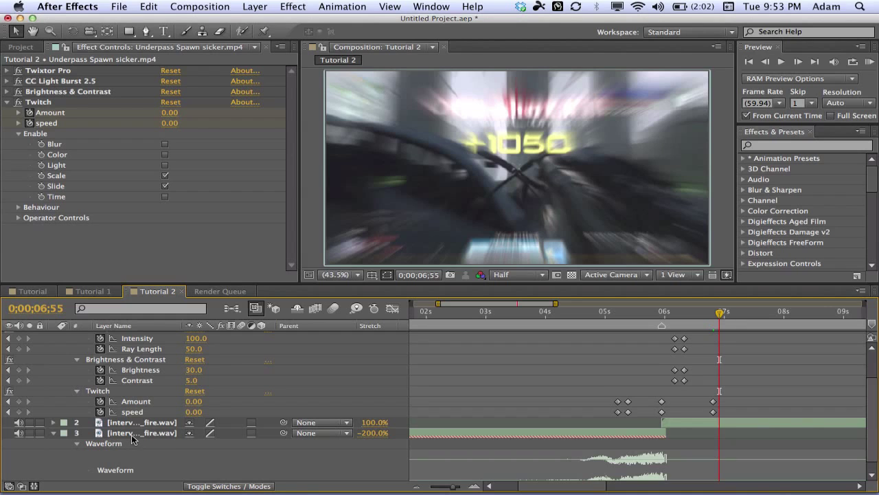
Show the gameplay layer's Scale and keyframe it at 101% on 5;23
{"action": "left_click", "coordinate": [6, 102]}
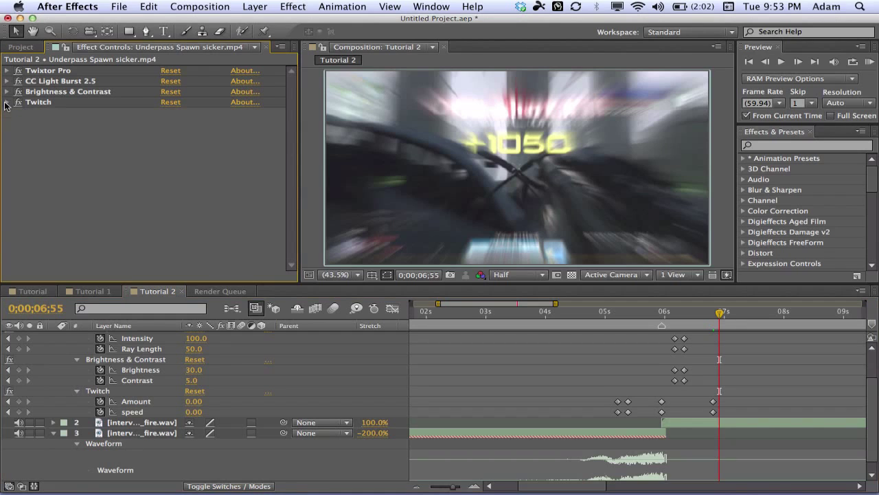
{"action": "scroll", "coordinate": [151, 381], "scroll_direction": "up", "scroll_amount": 2}
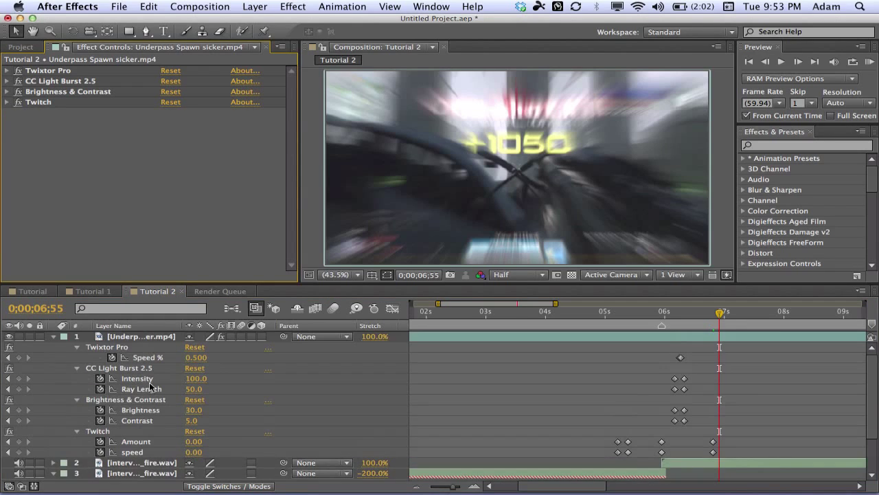
{"action": "left_click", "coordinate": [143, 337]}
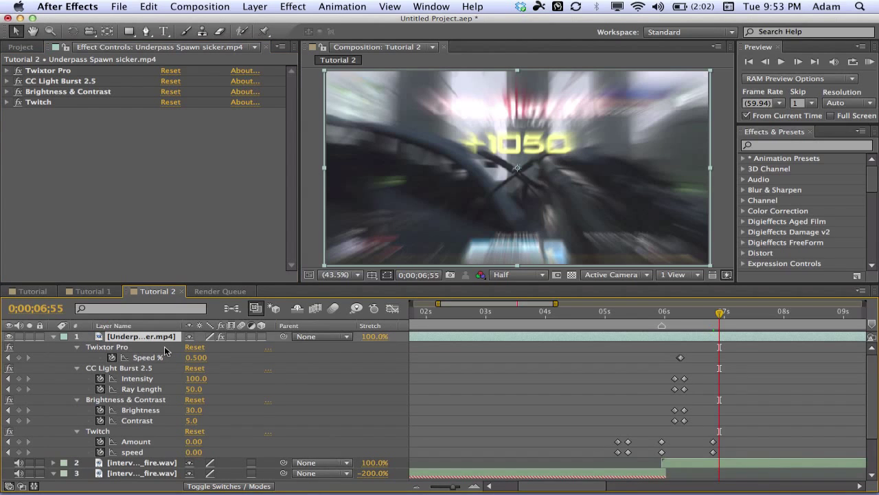
{"action": "key", "text": "shift+s"}
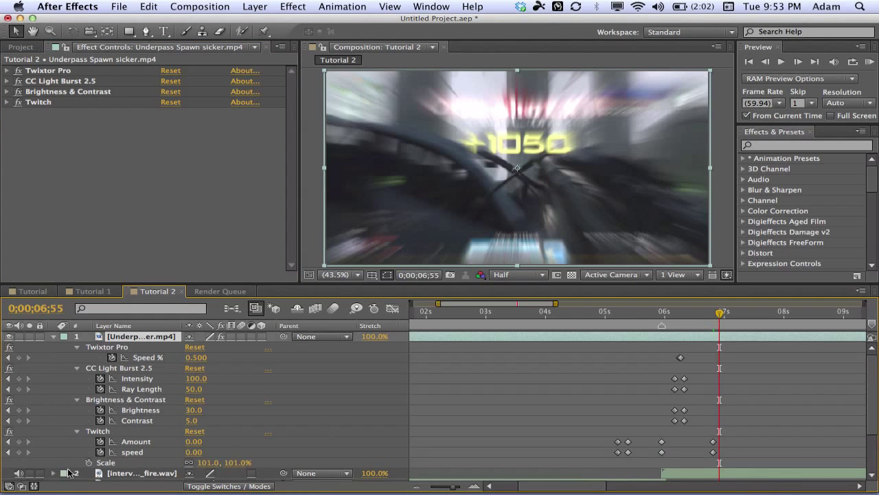
{"action": "scroll", "coordinate": [126, 368], "scroll_direction": "down", "scroll_amount": 3}
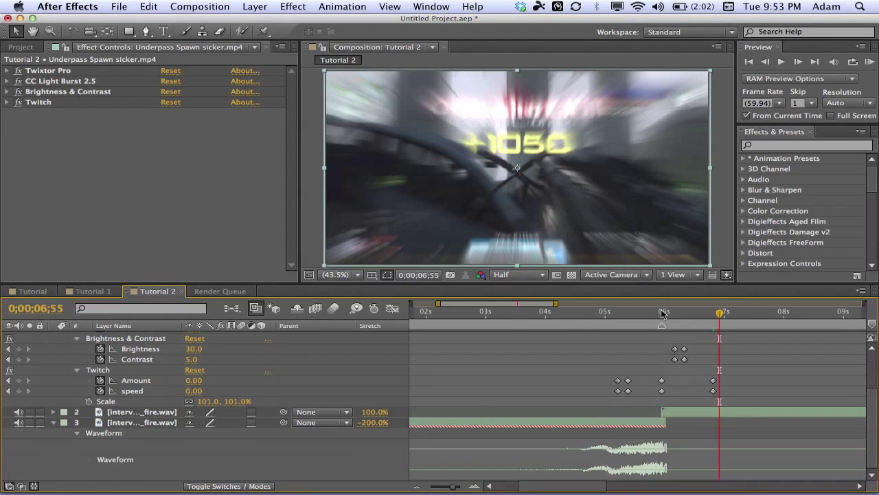
{"action": "left_click_drag", "start_coordinate": [643, 316], "coordinate": [626, 320]}
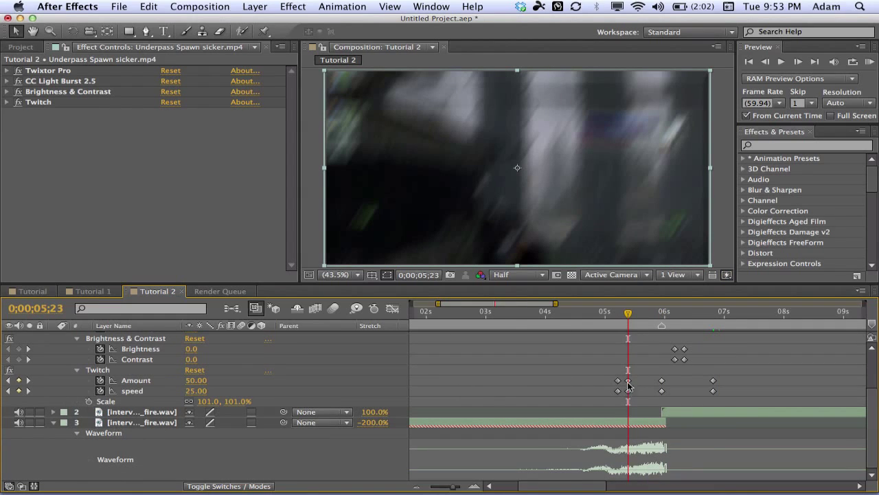
{"action": "left_click", "coordinate": [89, 401]}
Add Scale keyframes of 115% at 5;57 and 101% at 6;49
{"action": "left_click_drag", "start_coordinate": [628, 313], "coordinate": [662, 315]}
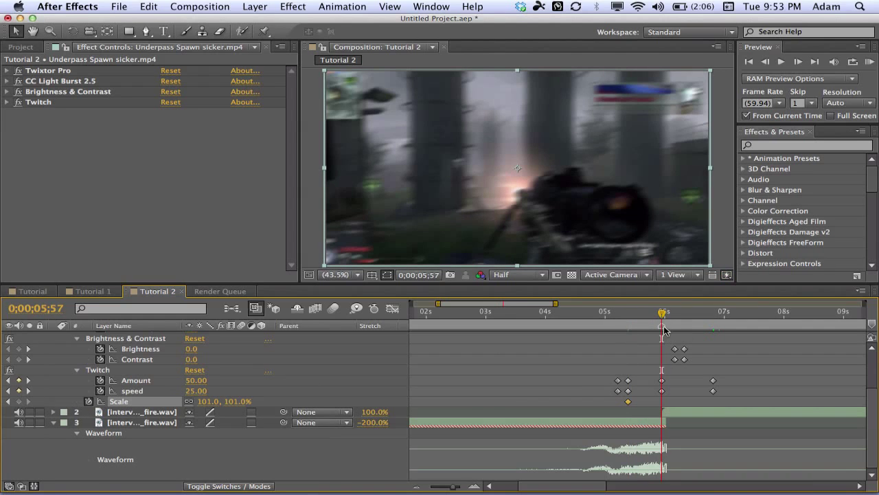
{"action": "left_click", "coordinate": [208, 401]}
{"action": "type", "text": "115"}
{"action": "key", "text": "Return"}
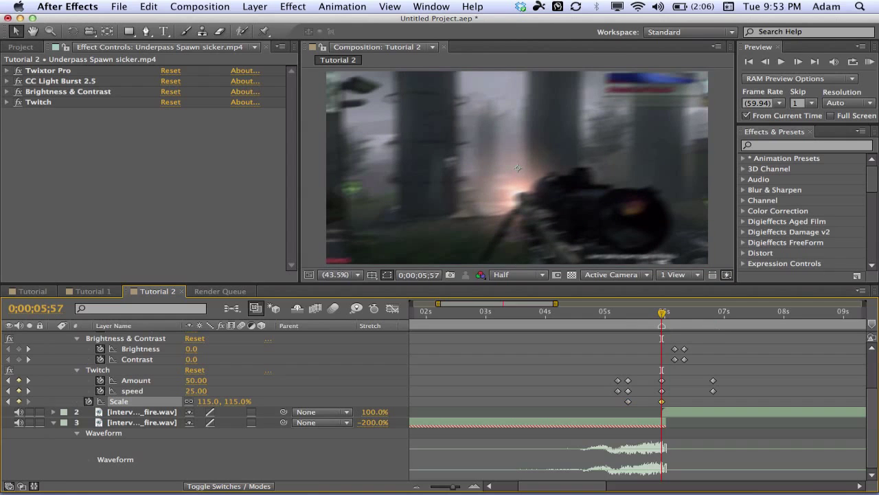
{"action": "left_click", "coordinate": [715, 317]}
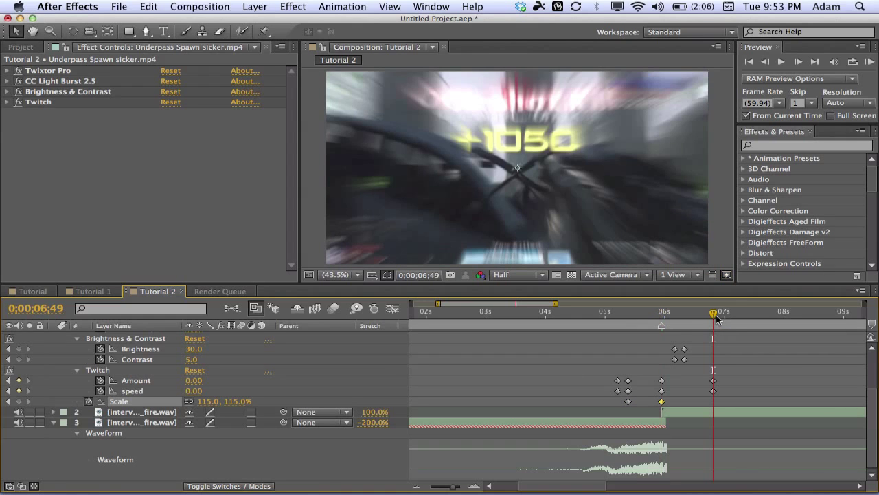
{"action": "left_click", "coordinate": [207, 401]}
{"action": "type", "text": "101"}
{"action": "key", "text": "Return"}
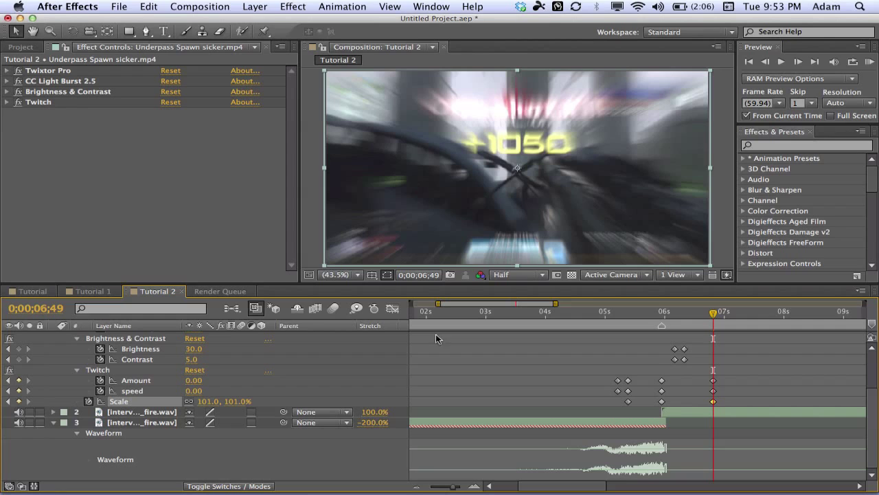
Apply Easy Ease (F9) to all three Scale keyframes
{"action": "left_click_drag", "start_coordinate": [609, 316], "coordinate": [619, 316]}
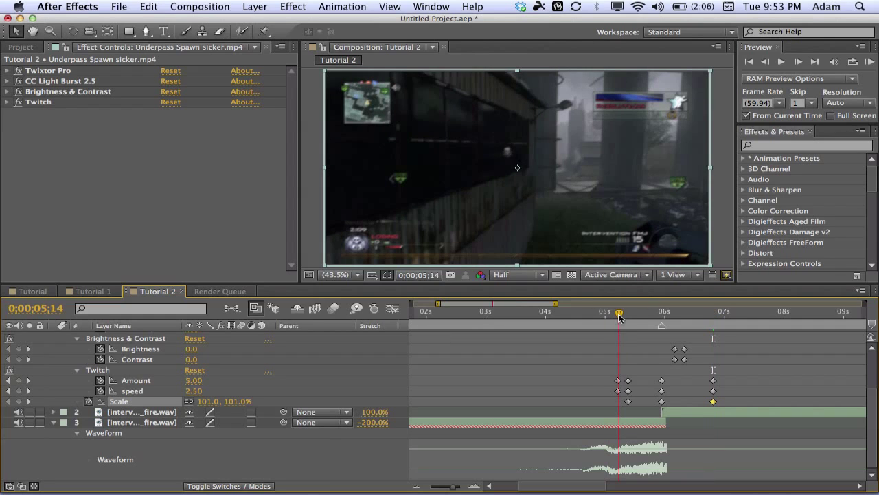
{"action": "left_click_drag", "start_coordinate": [593, 401], "coordinate": [721, 418]}
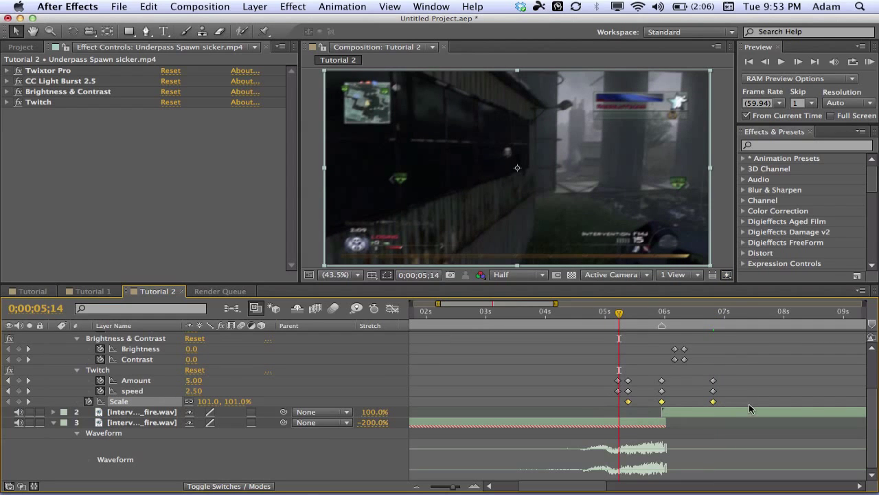
{"action": "key", "text": "F9"}
{"action": "left_click", "coordinate": [524, 365]}
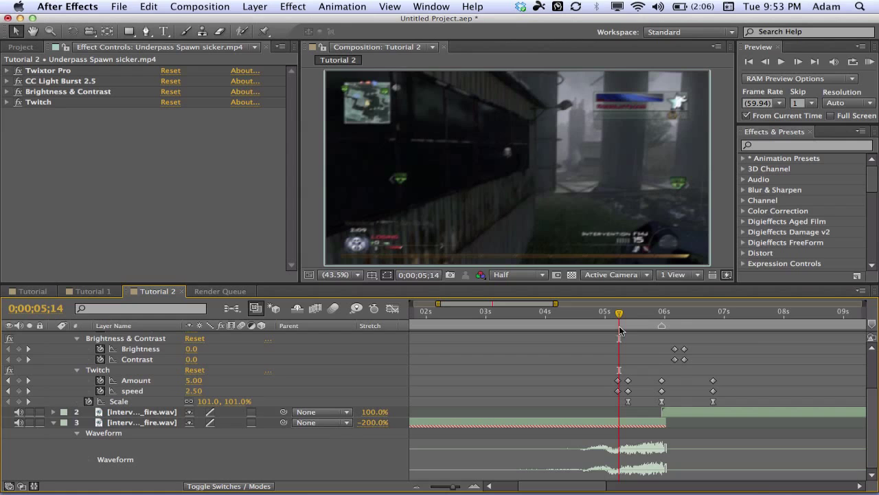
{"action": "left_click_drag", "start_coordinate": [619, 314], "coordinate": [628, 314]}
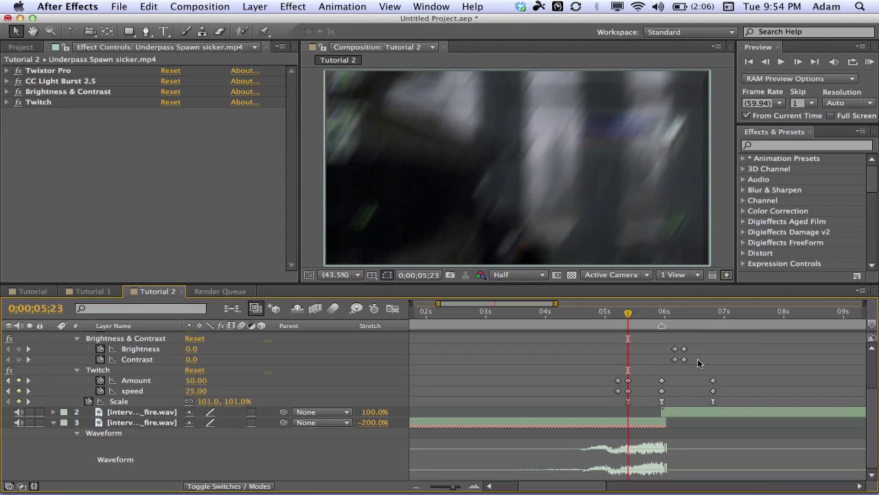
{"action": "scroll", "coordinate": [795, 385], "scroll_direction": "up", "scroll_amount": 3}
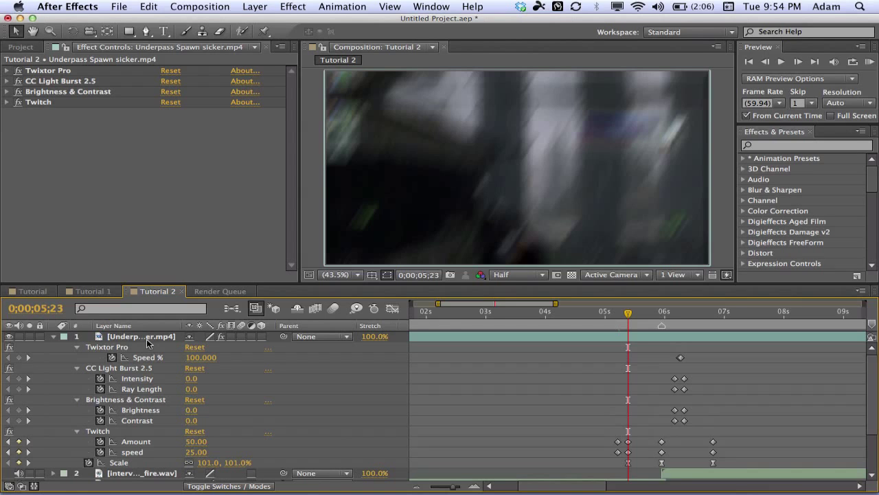
Create a new Null object layer, Null 3, in Tutorial 2
{"action": "left_click", "coordinate": [244, 6]}
{"action": "mouse_move", "coordinate": [278, 21]}
{"action": "left_click", "coordinate": [518, 73]}
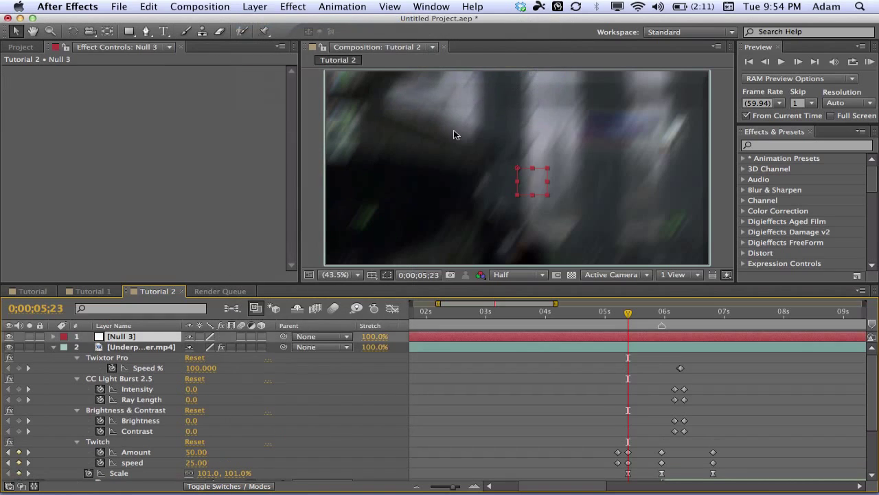
Search 'slider' and apply Slider Control to Null 3
{"action": "left_click", "coordinate": [796, 145]}
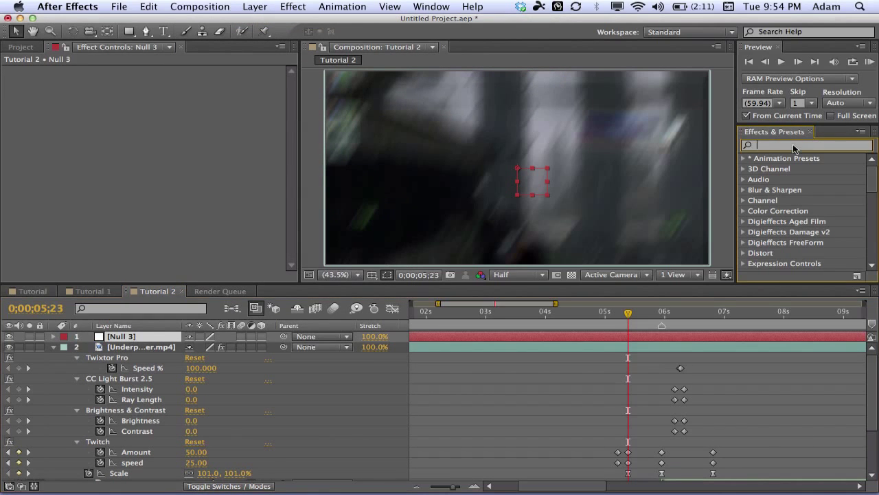
{"action": "type", "text": "slider"}
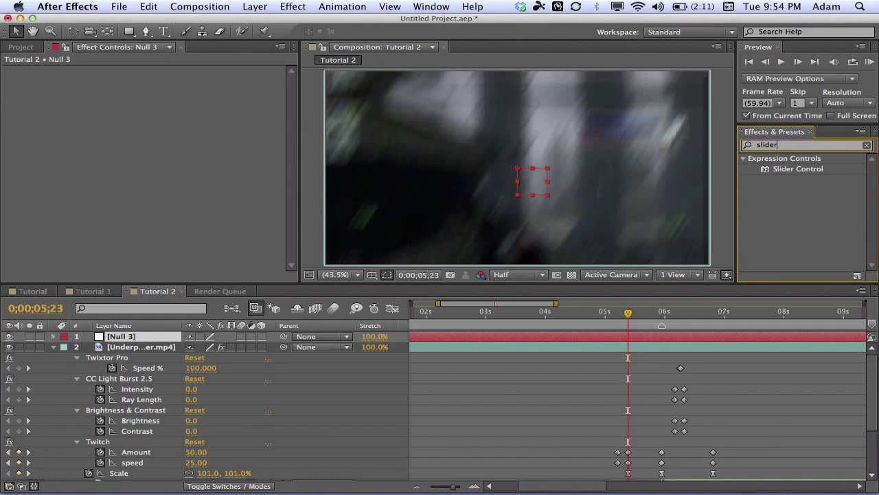
{"action": "left_click_drag", "start_coordinate": [795, 169], "coordinate": [155, 338]}
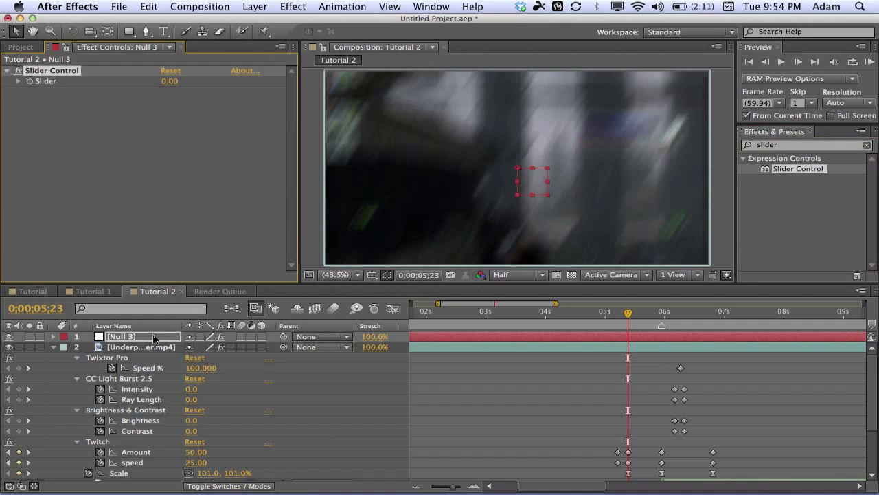
{"action": "scroll", "coordinate": [589, 345], "scroll_direction": "down", "scroll_amount": 3}
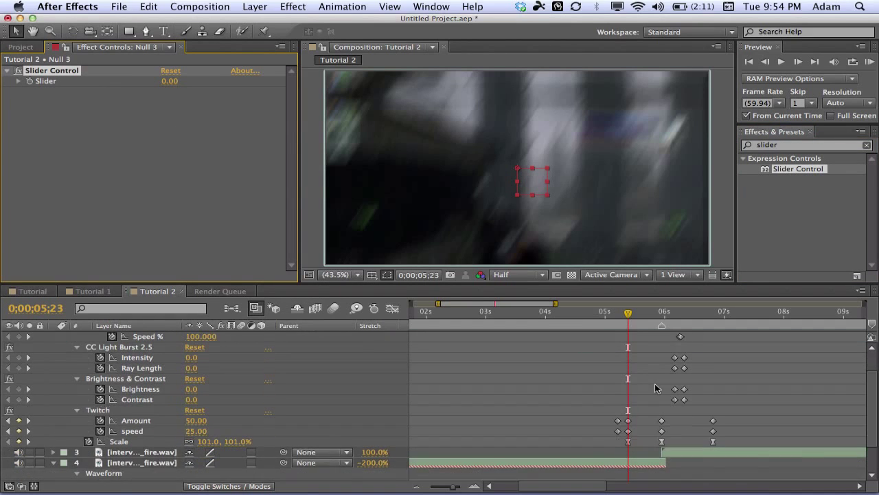
{"action": "left_click_drag", "start_coordinate": [629, 314], "coordinate": [661, 314]}
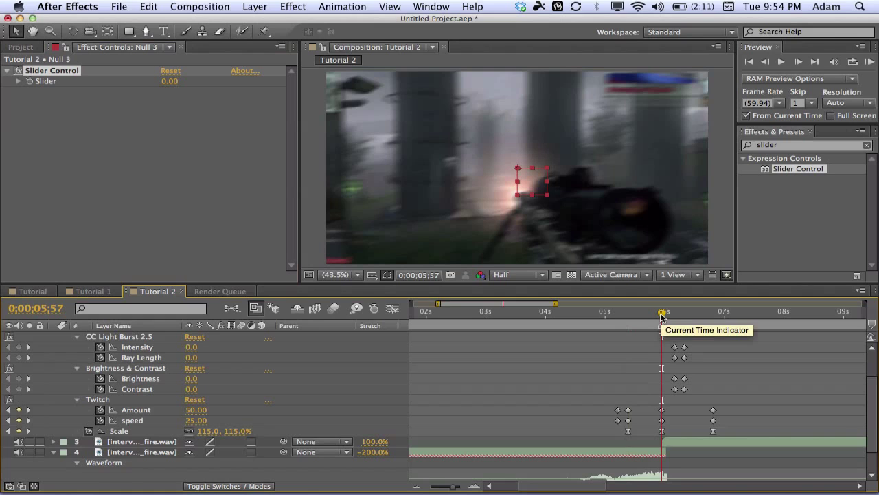
Keyframe Null 3's Slider at 0 on 05;23 and 12 on 05;57
{"action": "left_click_drag", "start_coordinate": [662, 315], "coordinate": [633, 315]}
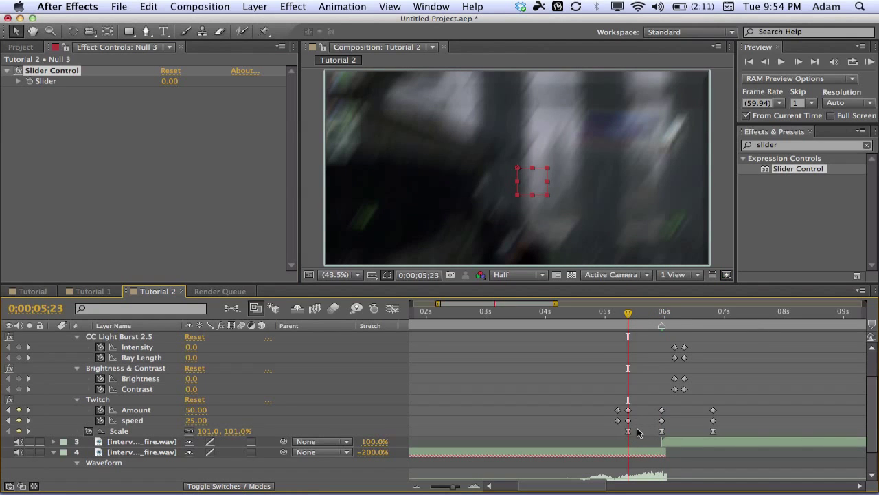
{"action": "left_click", "coordinate": [30, 81]}
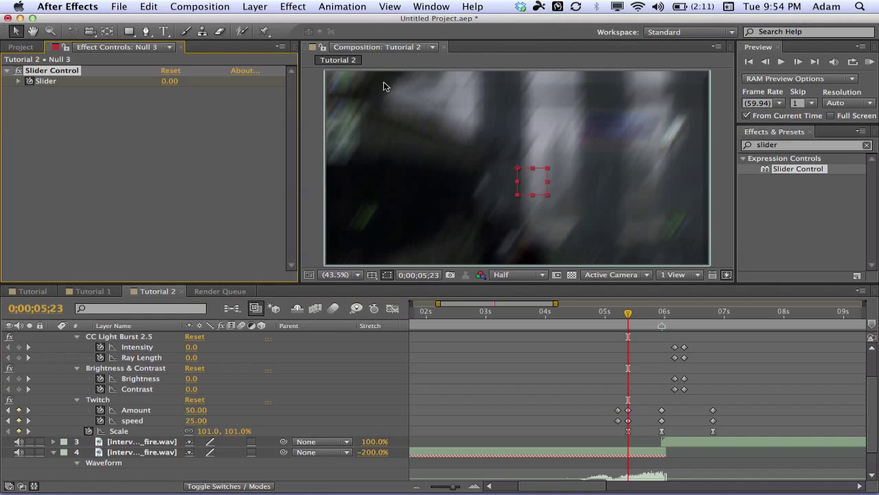
{"action": "left_click_drag", "start_coordinate": [627, 315], "coordinate": [662, 316]}
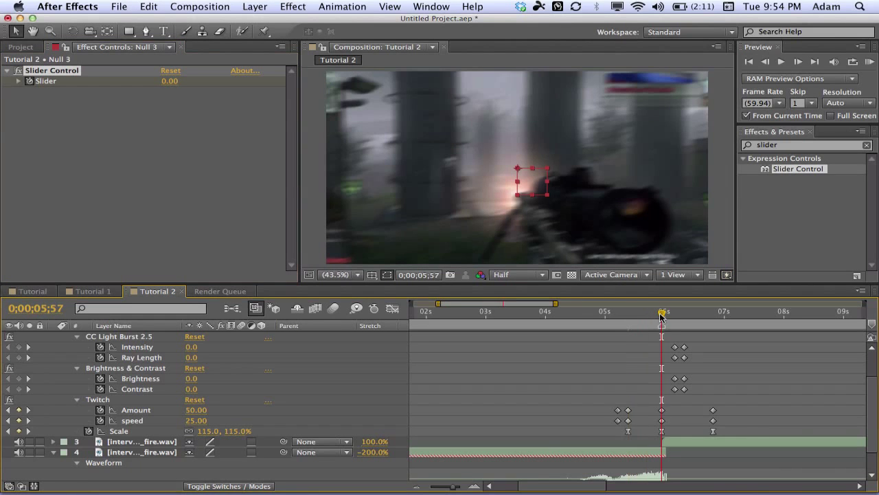
{"action": "left_click", "coordinate": [172, 81]}
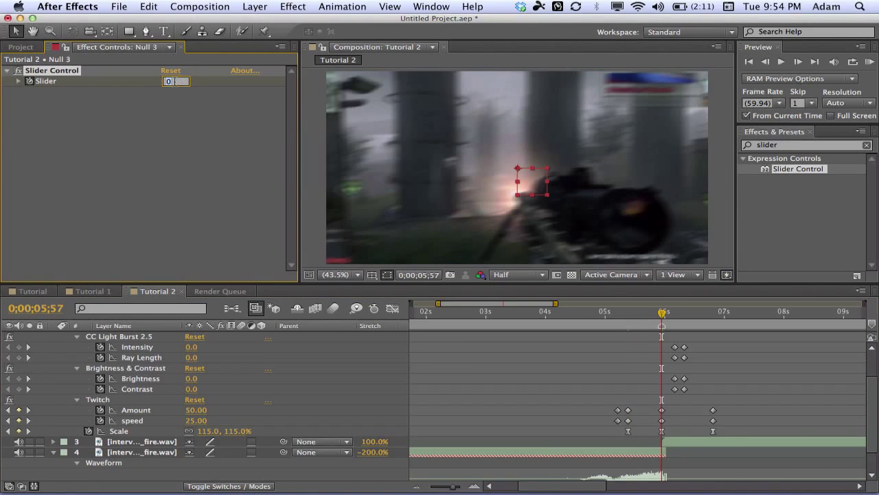
{"action": "type", "text": "12"}
{"action": "key", "text": "Return"}
{"action": "left_click_drag", "start_coordinate": [663, 315], "coordinate": [685, 317]}
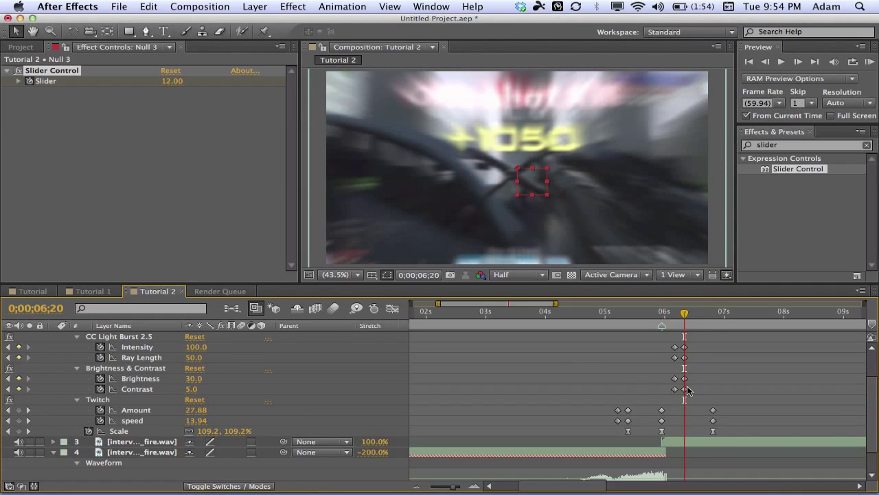
{"action": "scroll", "coordinate": [690, 394], "scroll_direction": "up", "scroll_amount": 2}
{"action": "scroll", "coordinate": [692, 398], "scroll_direction": "down", "scroll_amount": 2}
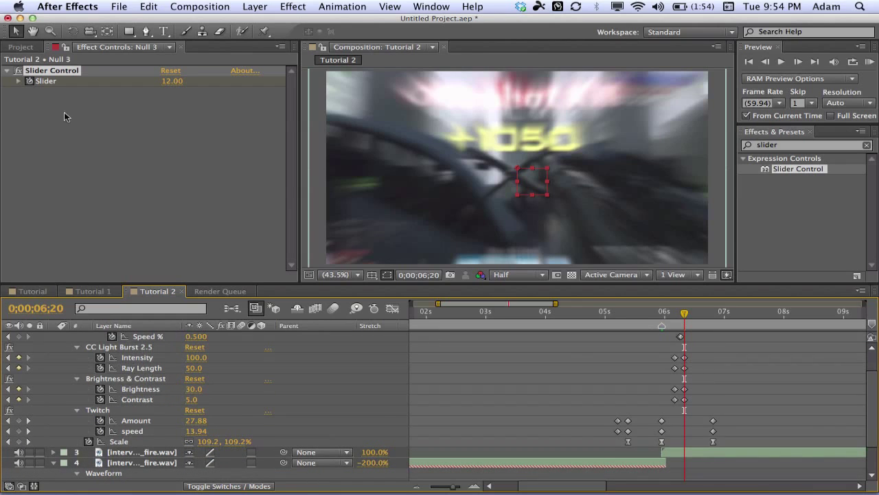
Reveal the gameplay layer's Position and start a wiggle(1, expression on it
{"action": "scroll", "coordinate": [136, 350], "scroll_direction": "down", "scroll_amount": 2}
{"action": "scroll", "coordinate": [136, 350], "scroll_direction": "up", "scroll_amount": 4}
{"action": "left_click", "coordinate": [136, 348]}
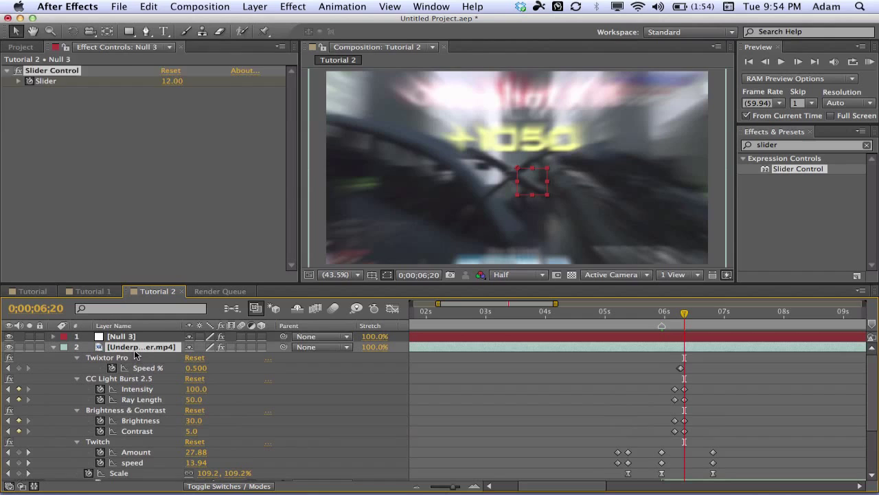
{"action": "key", "text": "shift+p"}
{"action": "scroll", "coordinate": [191, 411], "scroll_direction": "down", "scroll_amount": 2}
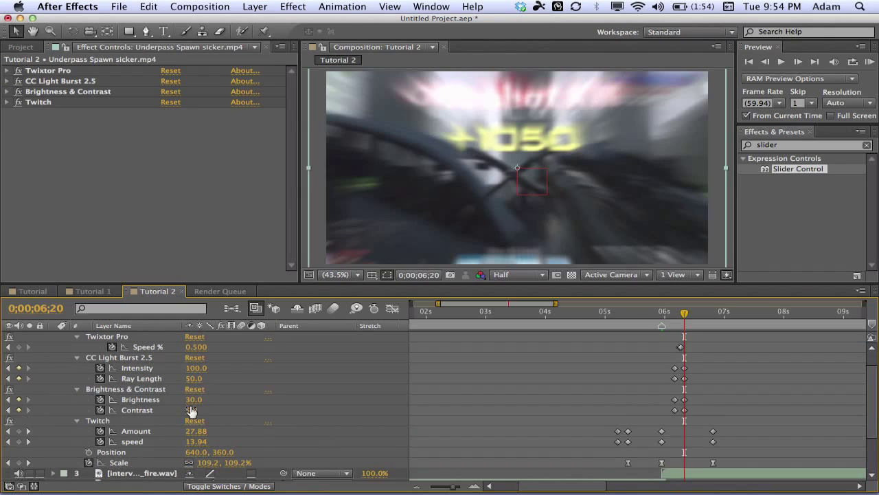
{"action": "left_click", "coordinate": [89, 451]}
{"action": "left_click", "coordinate": [89, 452]}
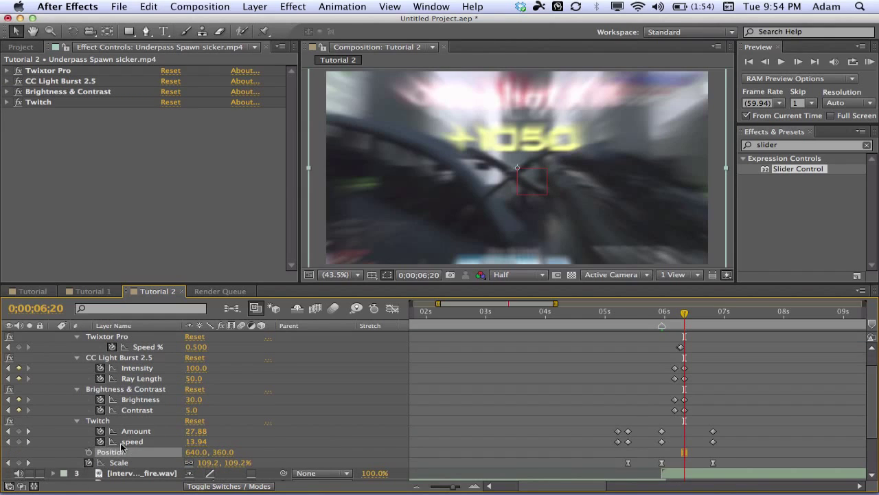
{"action": "left_click", "coordinate": [89, 452], "text": "alt"}
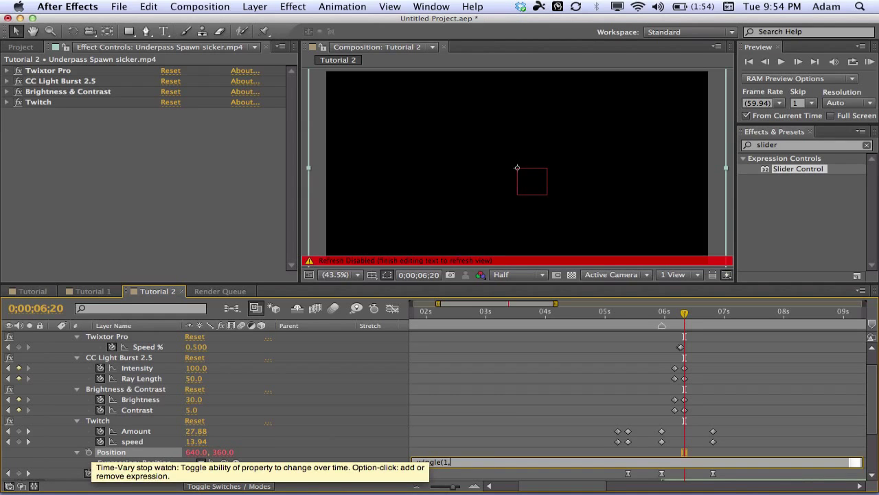
{"action": "mouse_move", "coordinate": [224, 462]}
{"action": "left_mouse_down"}
{"action": "mouse_move", "coordinate": [138, 315]}
{"action": "mouse_move", "coordinate": [122, 335]}
{"action": "mouse_move", "coordinate": [213, 471]}
{"action": "mouse_move", "coordinate": [225, 450]}
{"action": "left_mouse_up"}
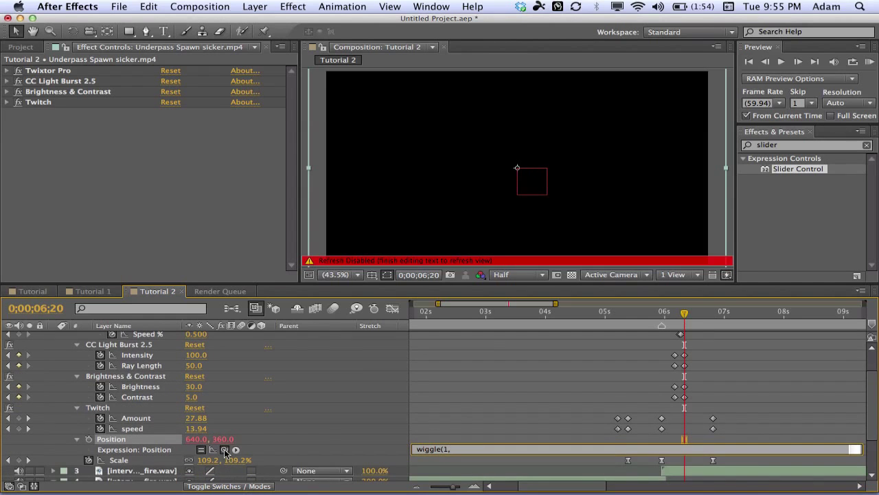
{"action": "left_click", "coordinate": [480, 424]}
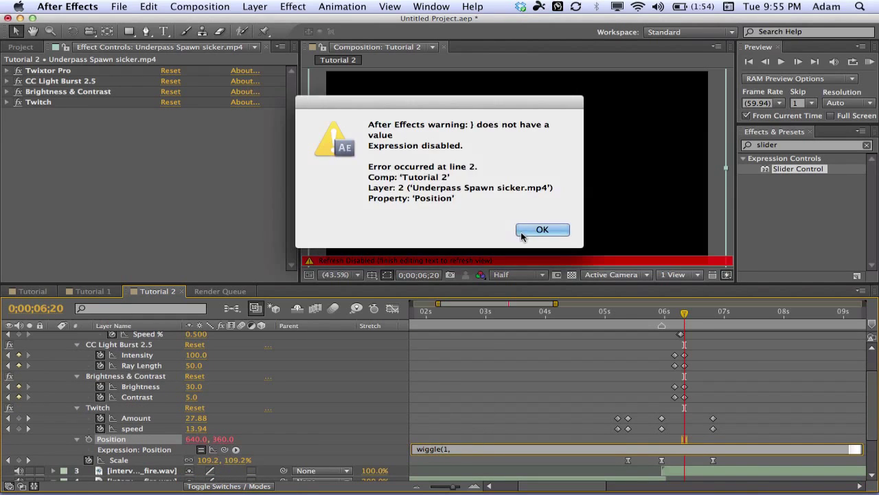
{"action": "left_click", "coordinate": [543, 230]}
Pick-whip the wiggle amount to Null 3's Slider Control Slider property
{"action": "left_click", "coordinate": [118, 338]}
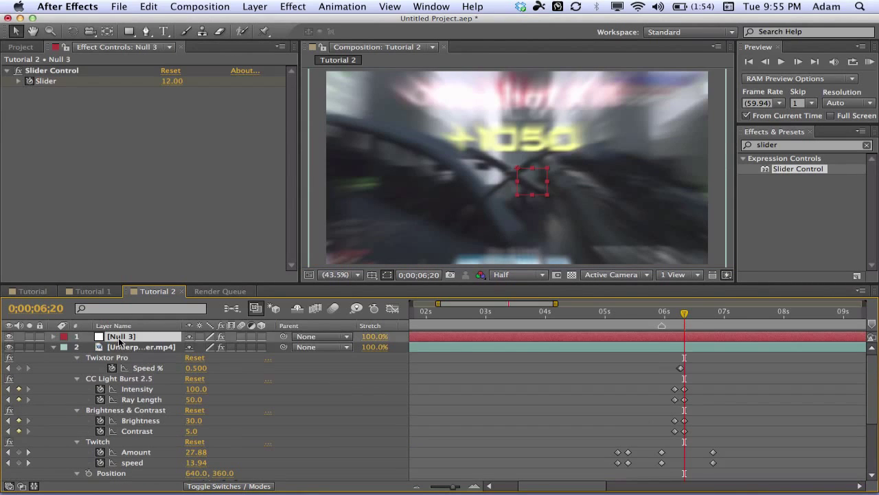
{"action": "key", "text": "e"}
{"action": "scroll", "coordinate": [135, 354], "scroll_direction": "down", "scroll_amount": 4}
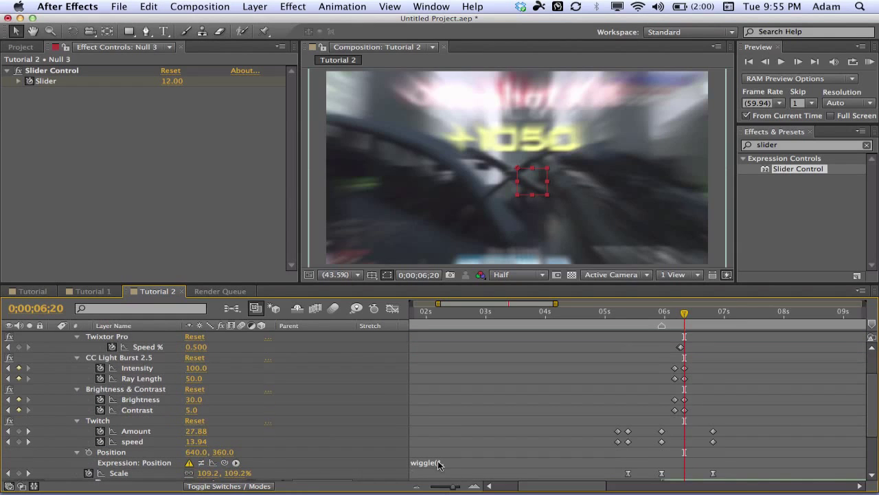
{"action": "left_click", "coordinate": [462, 462]}
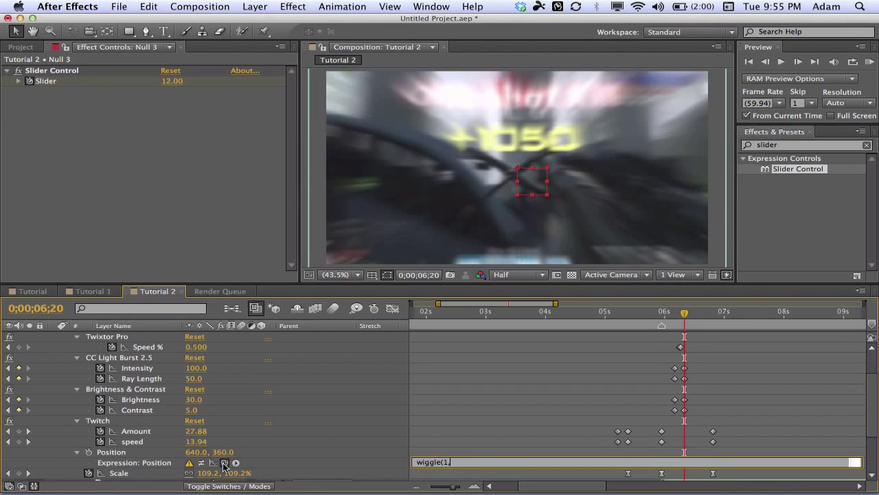
{"action": "mouse_move", "coordinate": [224, 462]}
{"action": "left_mouse_down"}
{"action": "mouse_move", "coordinate": [157, 341]}
{"action": "mouse_move", "coordinate": [137, 358]}
{"action": "left_mouse_up"}
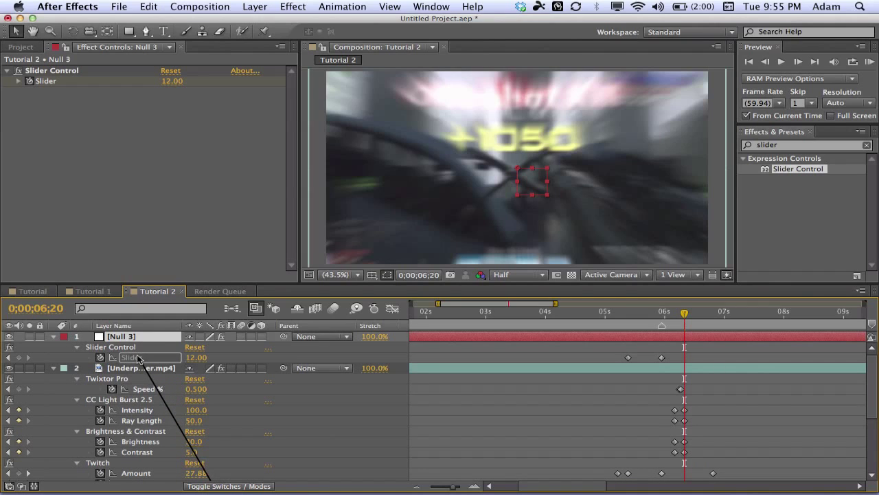
{"action": "left_click_drag", "start_coordinate": [137, 358], "coordinate": [138, 358]}
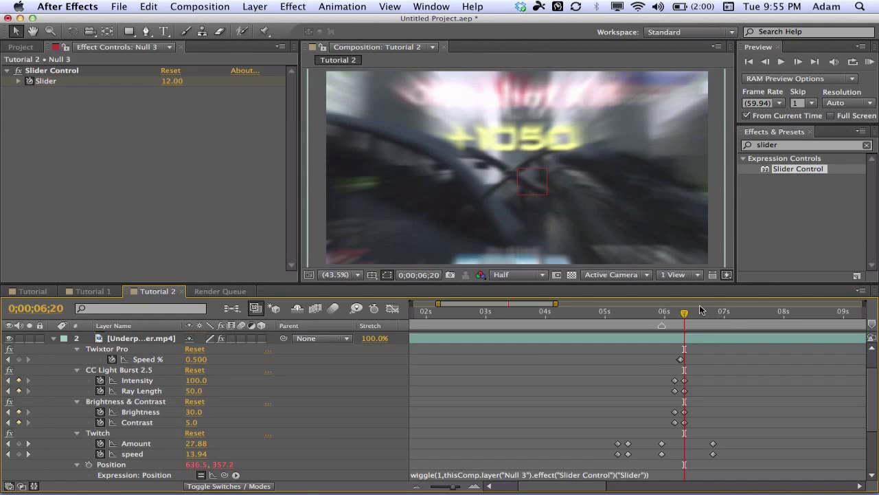
{"action": "left_click_drag", "start_coordinate": [684, 314], "coordinate": [609, 314]}
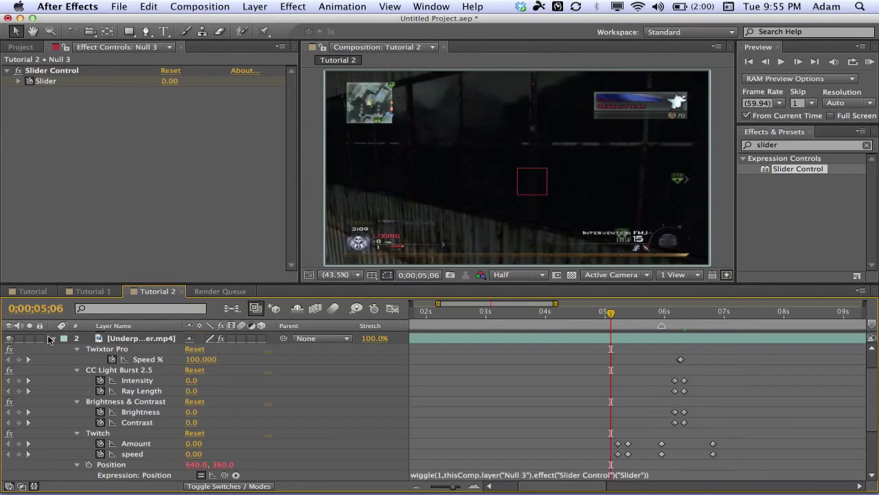
Collapse the video, Null 3 and audio layers and clear the 'slider' effects search
{"action": "left_click", "coordinate": [55, 343]}
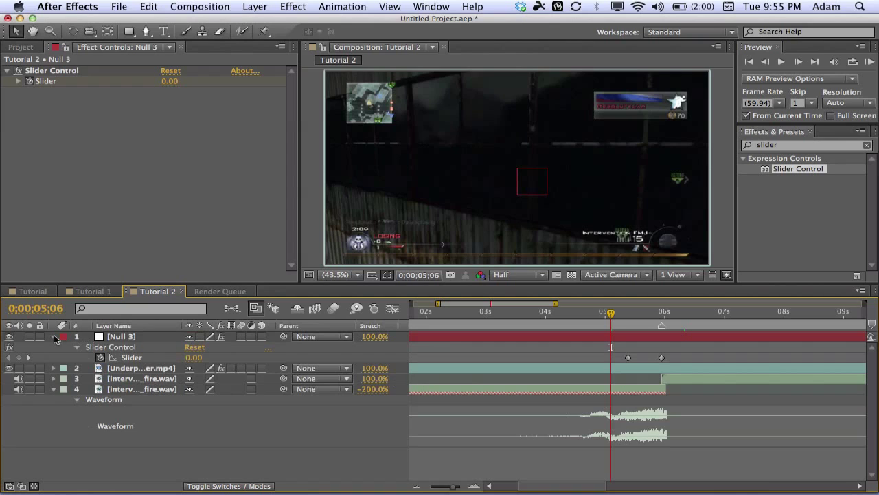
{"action": "left_click", "coordinate": [54, 337]}
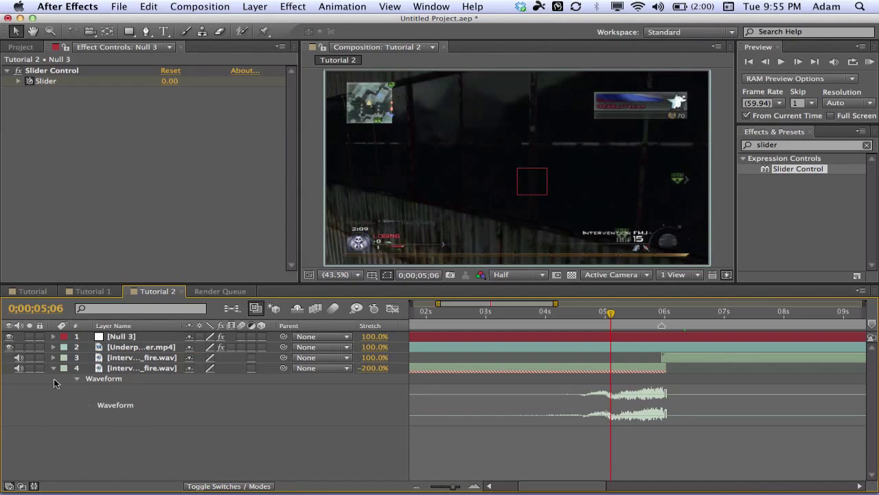
{"action": "left_click", "coordinate": [55, 368]}
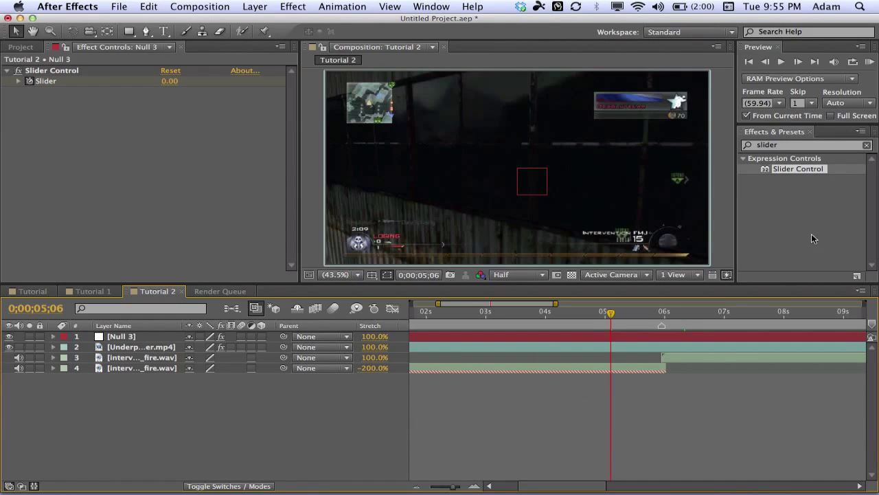
{"action": "left_click", "coordinate": [867, 145]}
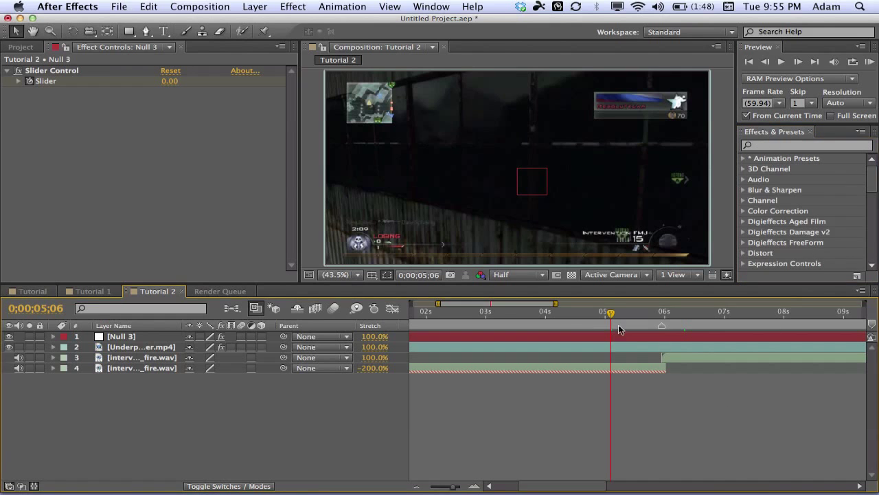
Preview the edit, then close Null 3's effect controls to show the Project panel
{"action": "left_click_drag", "start_coordinate": [506, 313], "coordinate": [611, 319]}
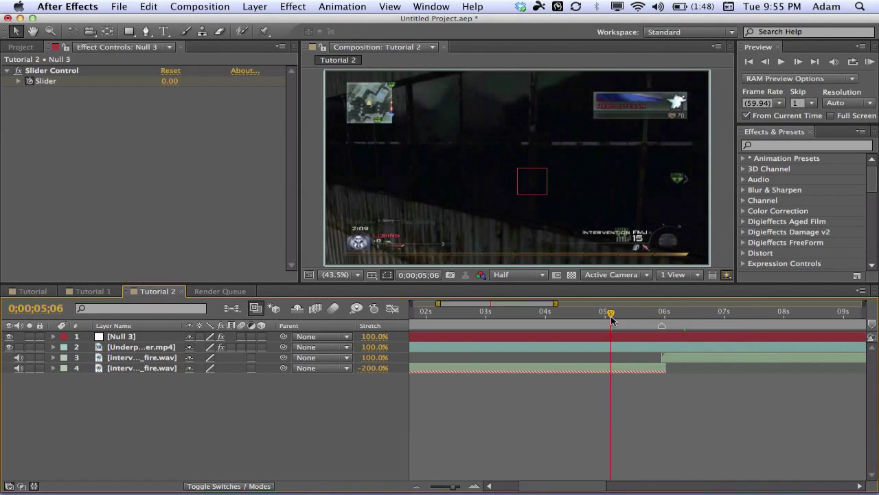
{"action": "left_click", "coordinate": [180, 46]}
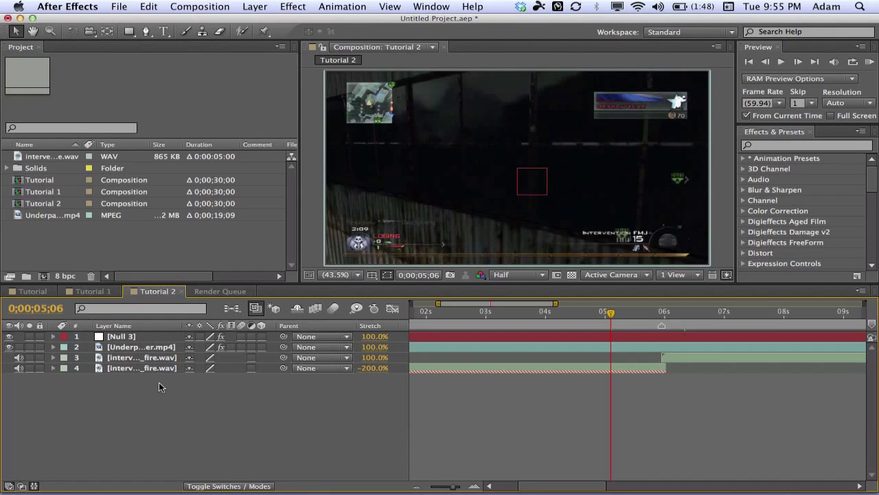